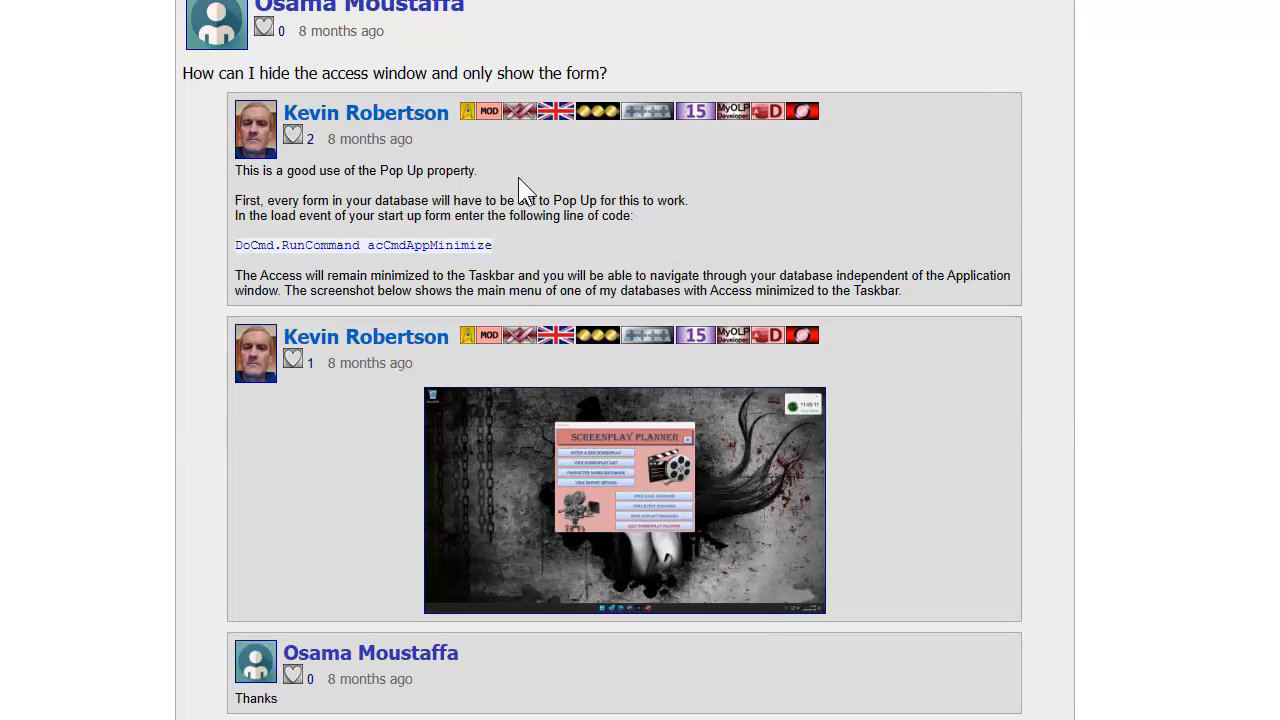
# - Open the DB folder on the desktop and delete the RicksDB.accde file from it
pyautogui.click(759, 510)
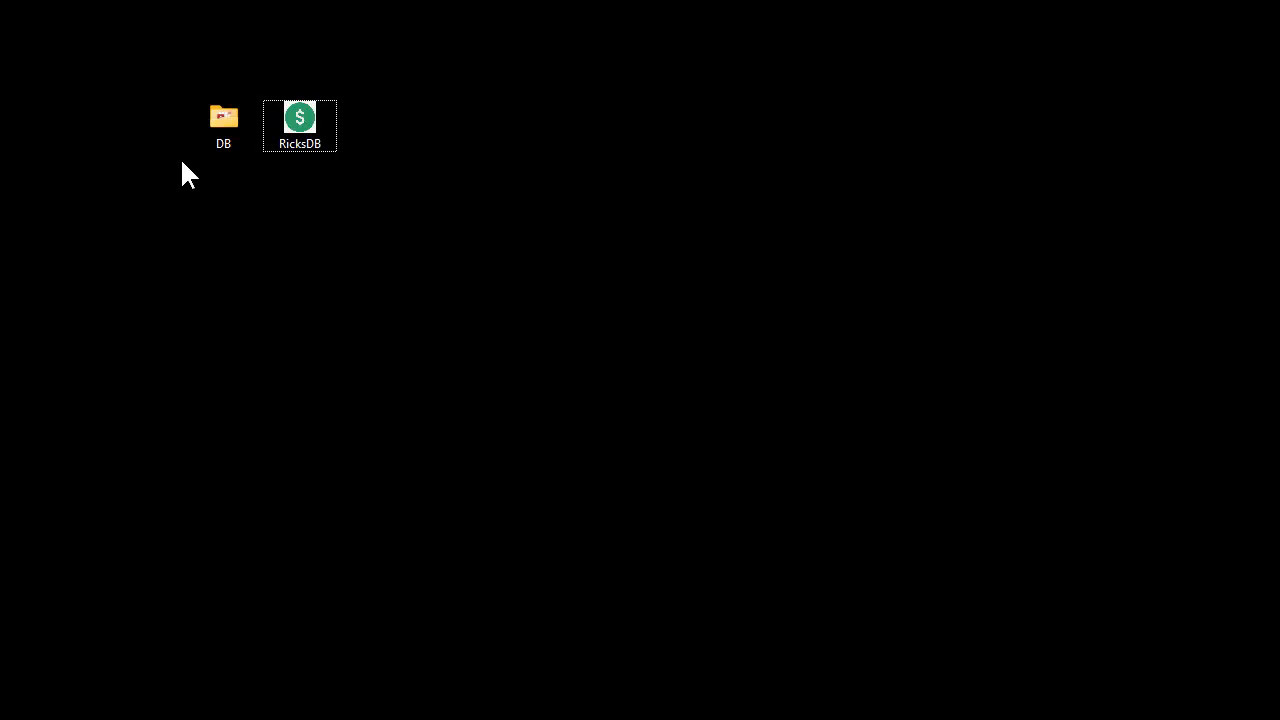
pyautogui.click(223, 117)
pyautogui.doubleClick(223, 117)
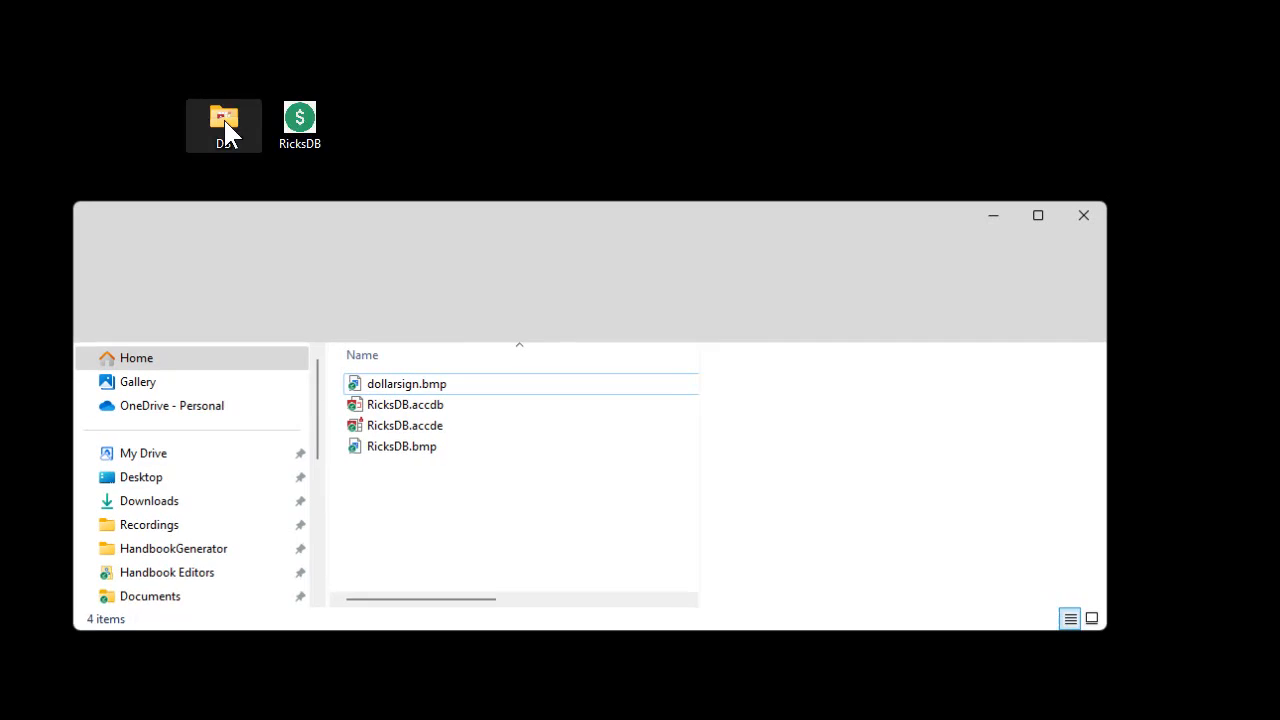
pyautogui.click(300, 125)
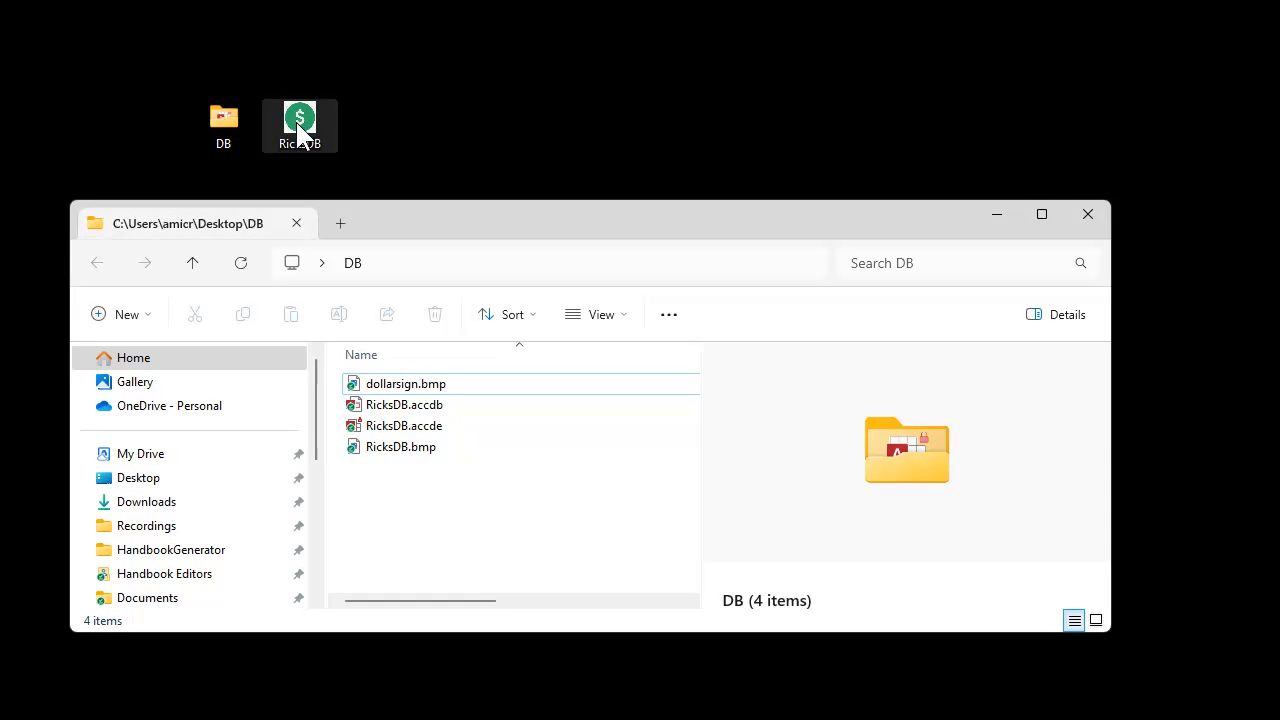
pyautogui.click(438, 428)
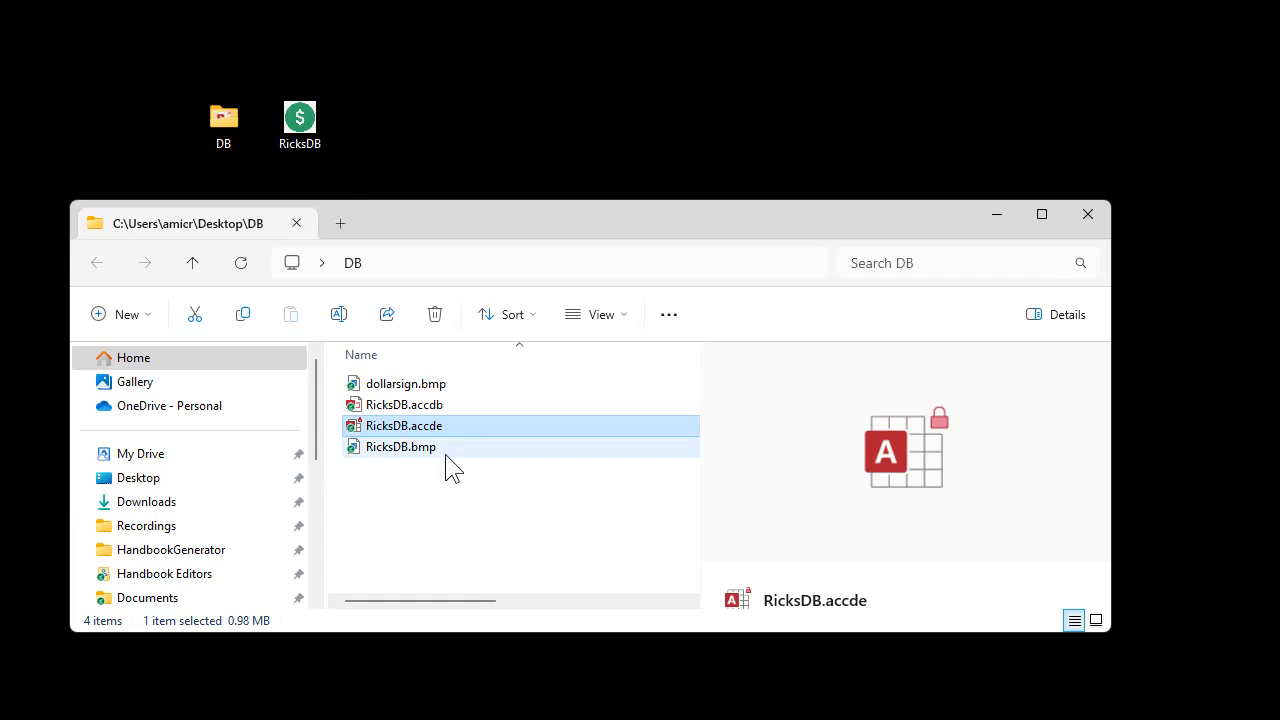
pyautogui.press('Delete')
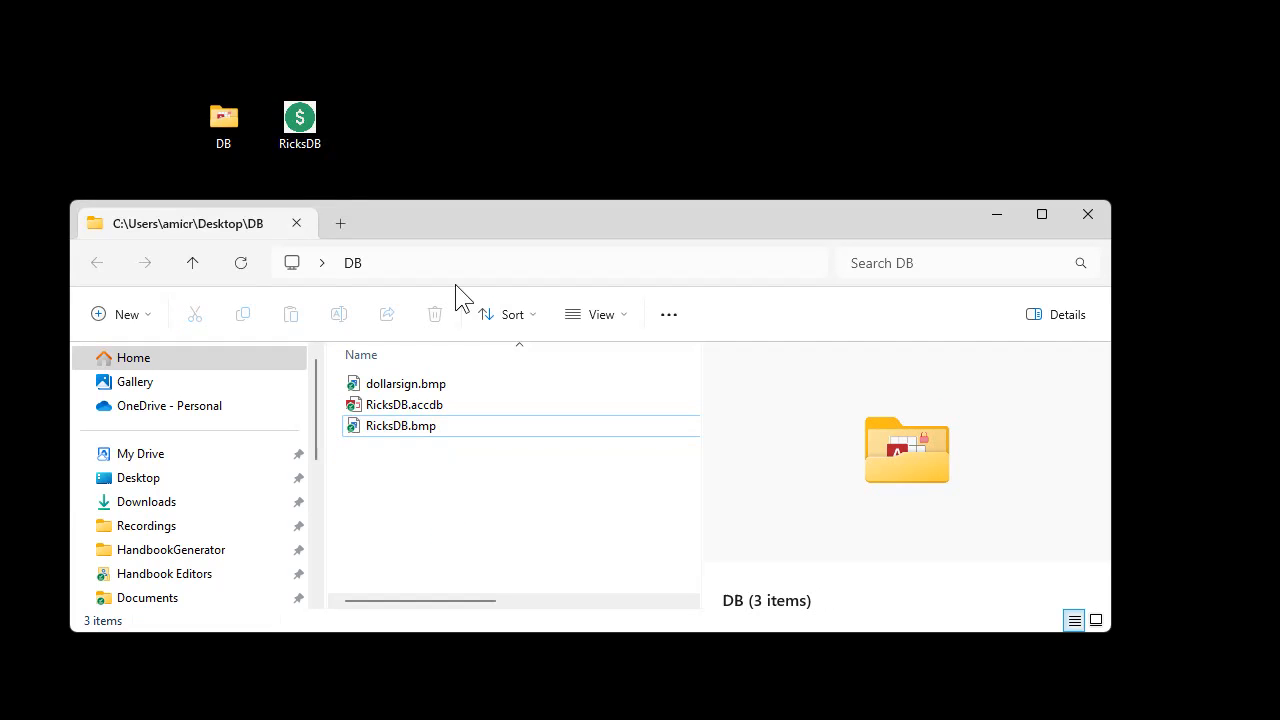
# - Change the target of the RicksDB desktop shortcut to the RicksDB.accdb file in the DB folder
pyautogui.click(301, 125)
pyautogui.rightClick(301, 126)
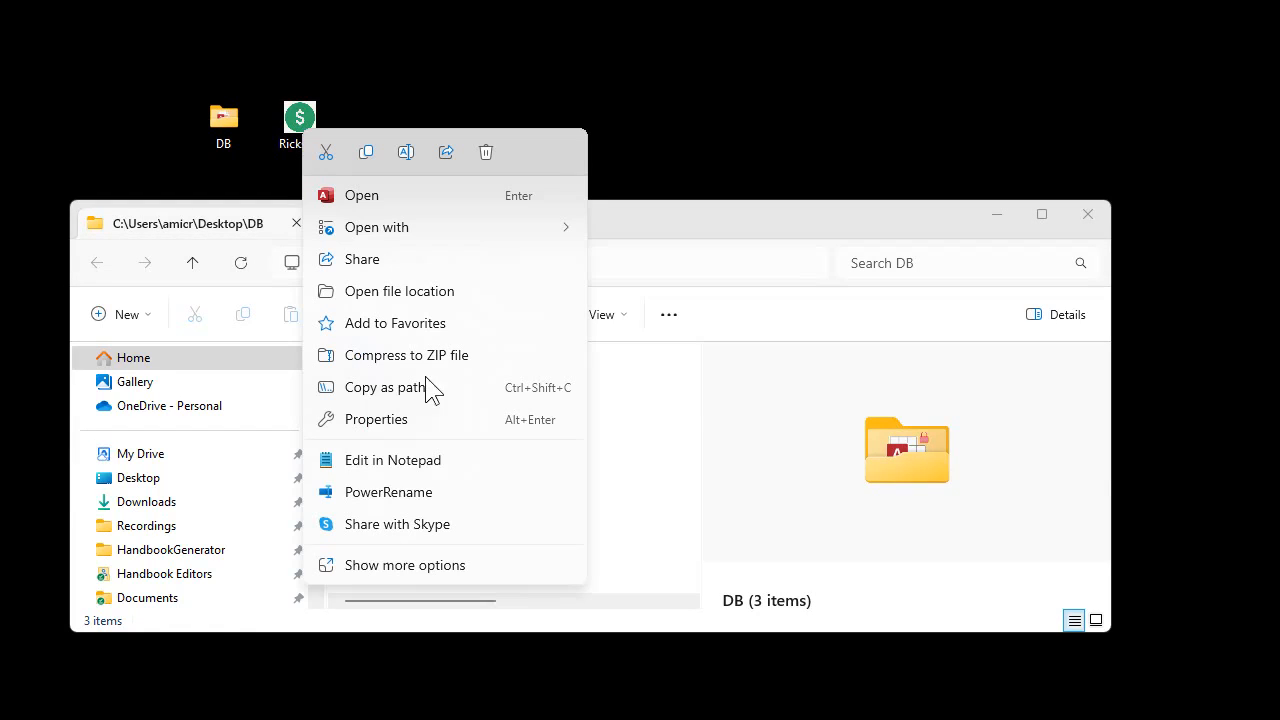
pyautogui.click(417, 426)
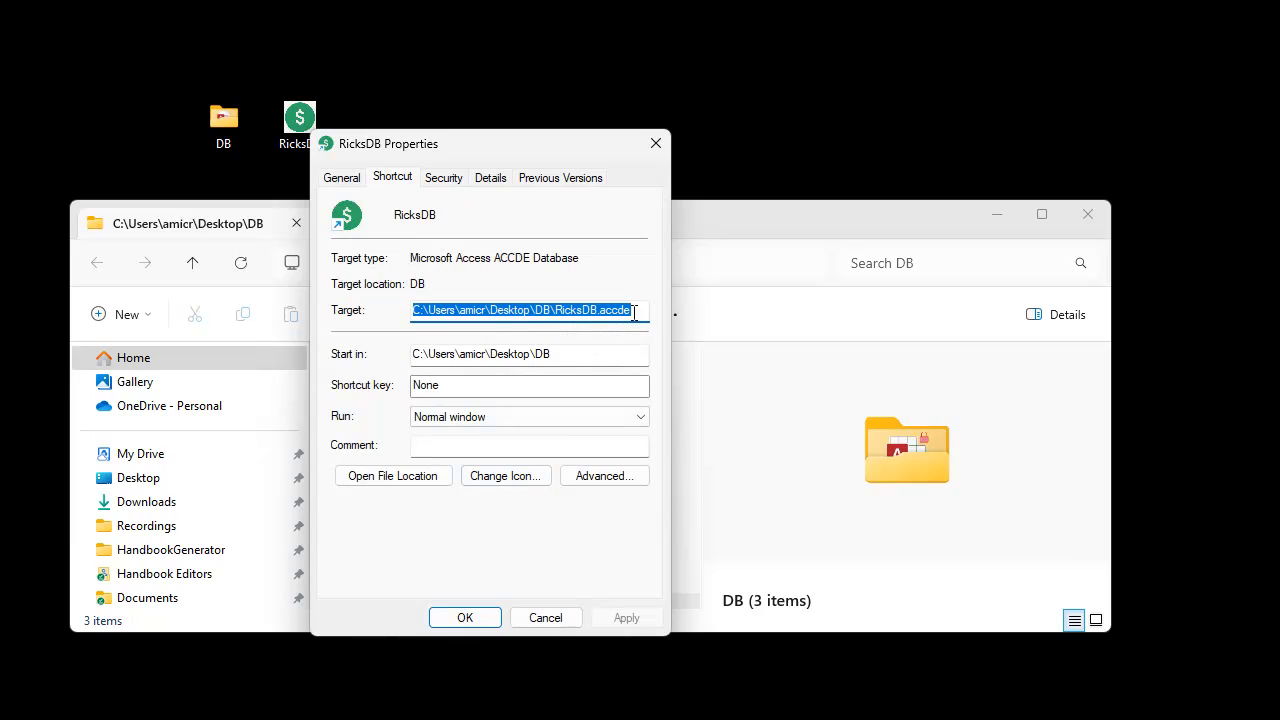
pyautogui.click(634, 313)
pyautogui.press('BackSpace')
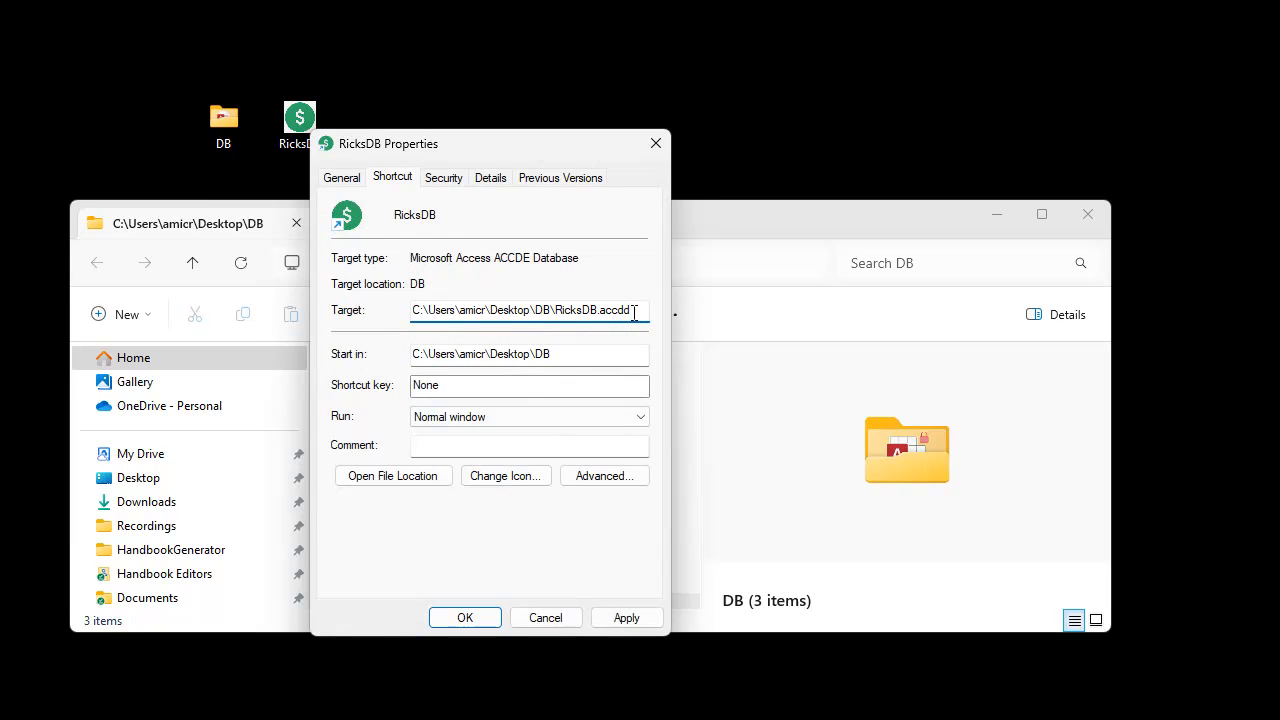
pyautogui.write('b')
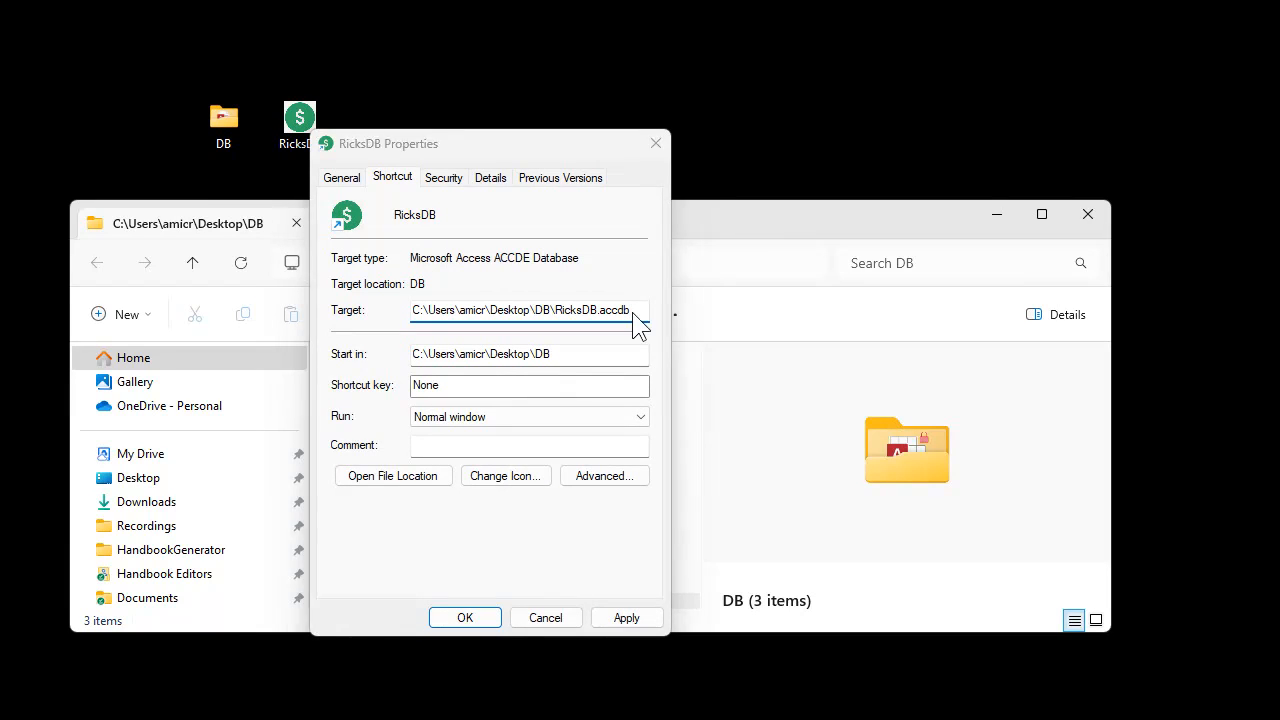
pyautogui.press('Return')
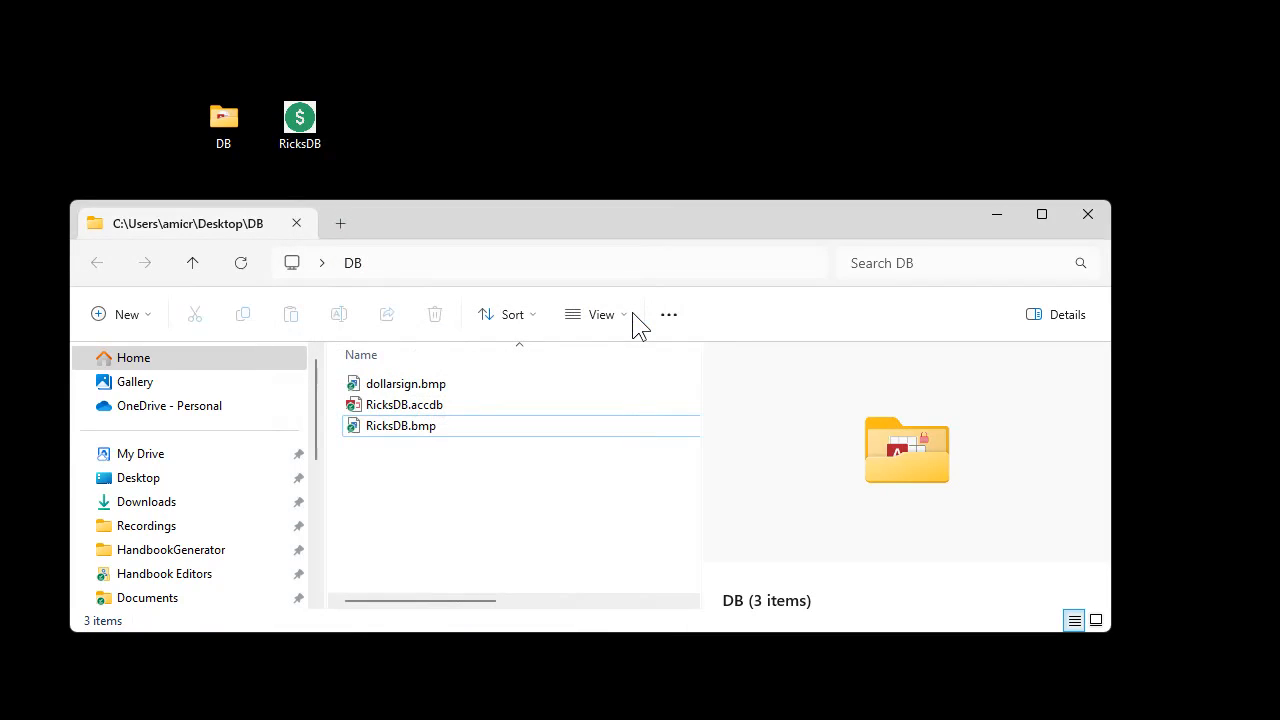
# - Close the DB folder window, open the database from its RicksDB desktop shortcut, and move the Access window up into view
pyautogui.click(1100, 216)
pyautogui.click(312, 120)
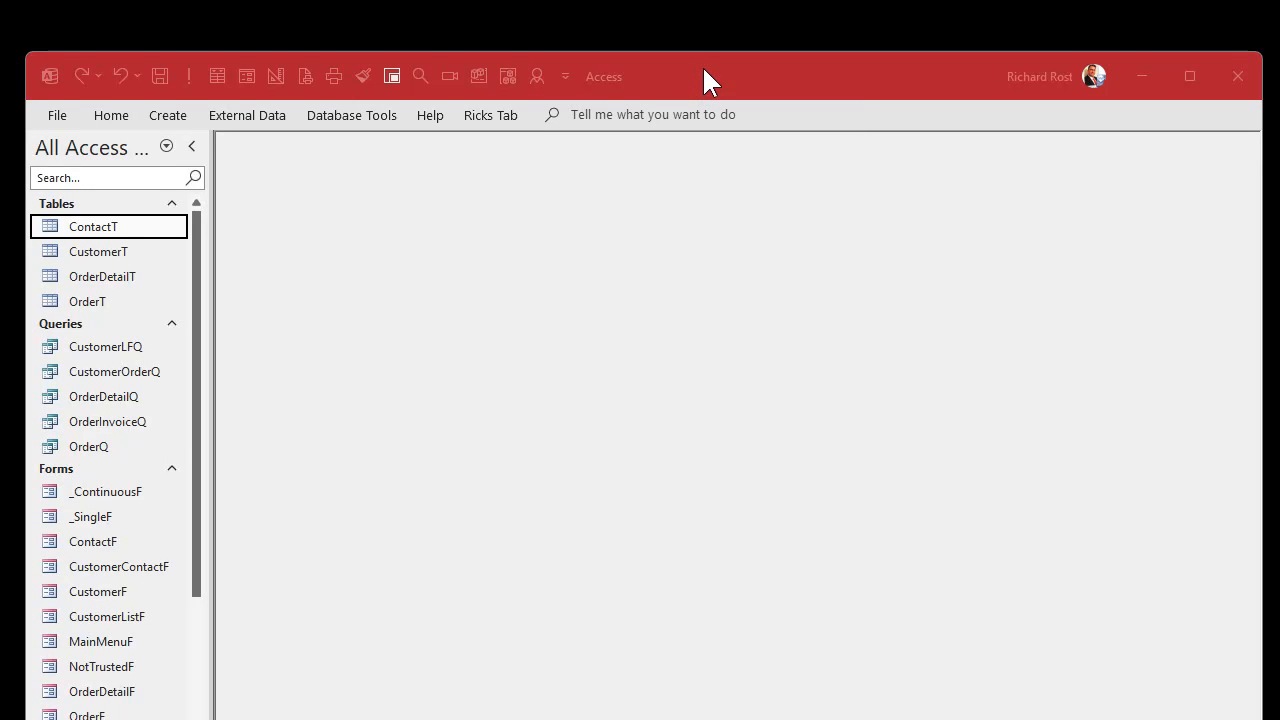
pyautogui.moveTo(702, 65); pyautogui.dragTo(689, 22)
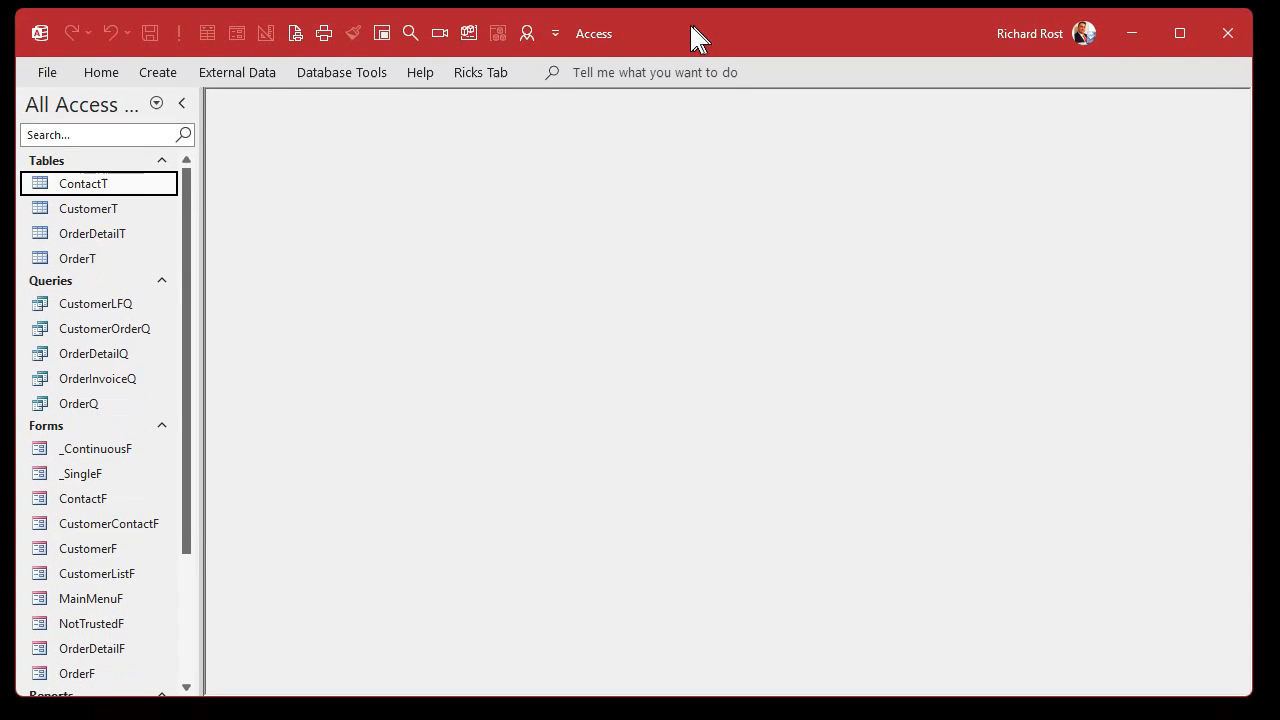
# - Open MainMenuF in Design View, set the form's Pop Up property to Yes, and close it with the changes saved
pyautogui.click(94, 597)
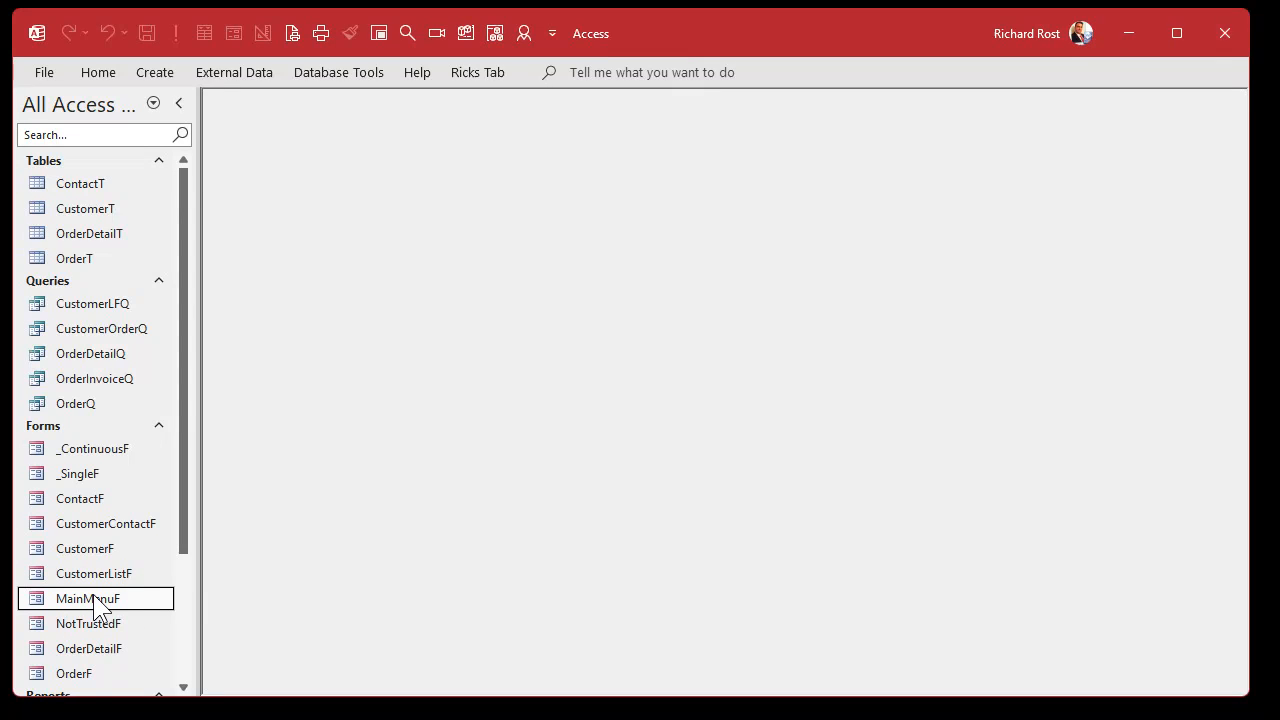
pyautogui.rightClick(94, 598)
pyautogui.click(131, 663)
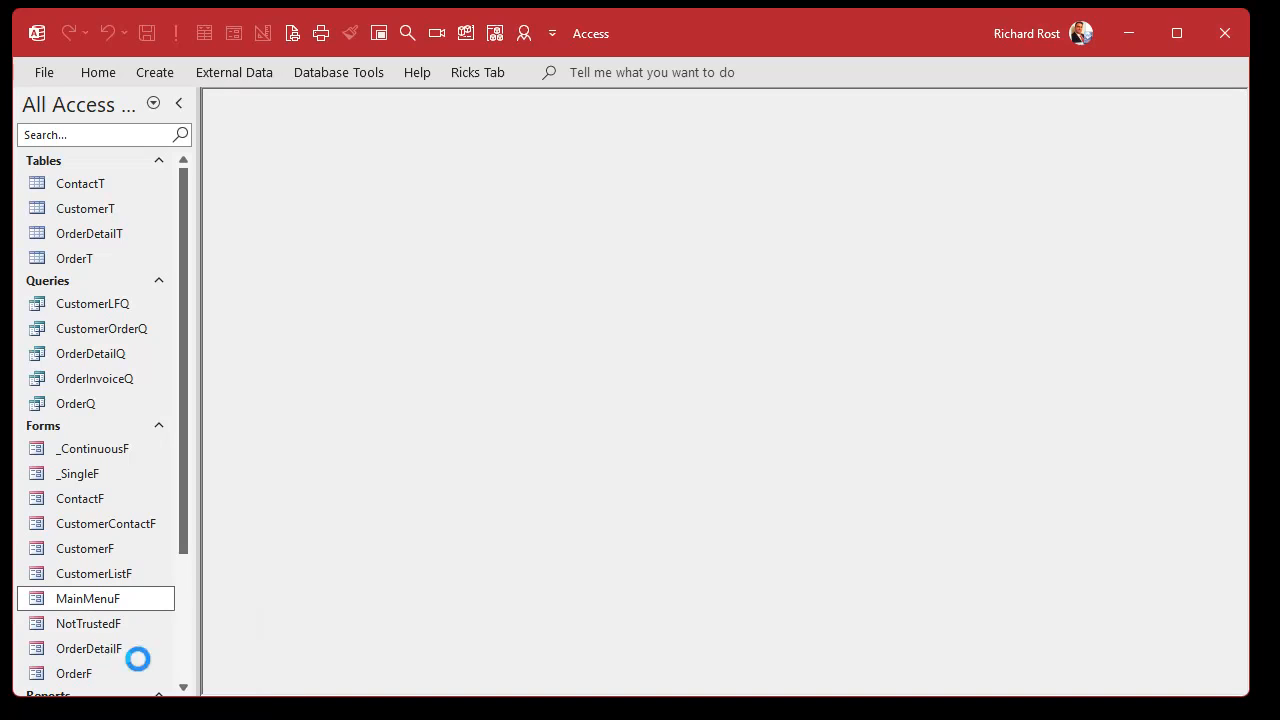
pyautogui.doubleClick(238, 140)
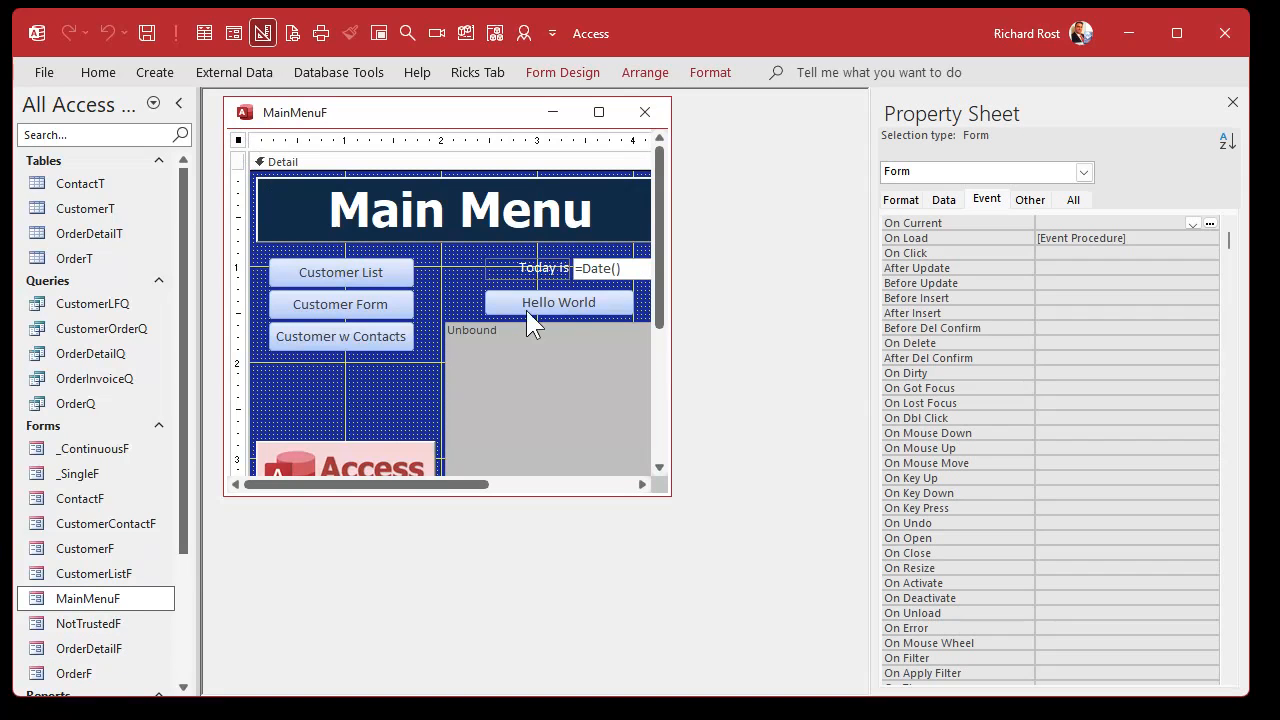
pyautogui.click(1032, 199)
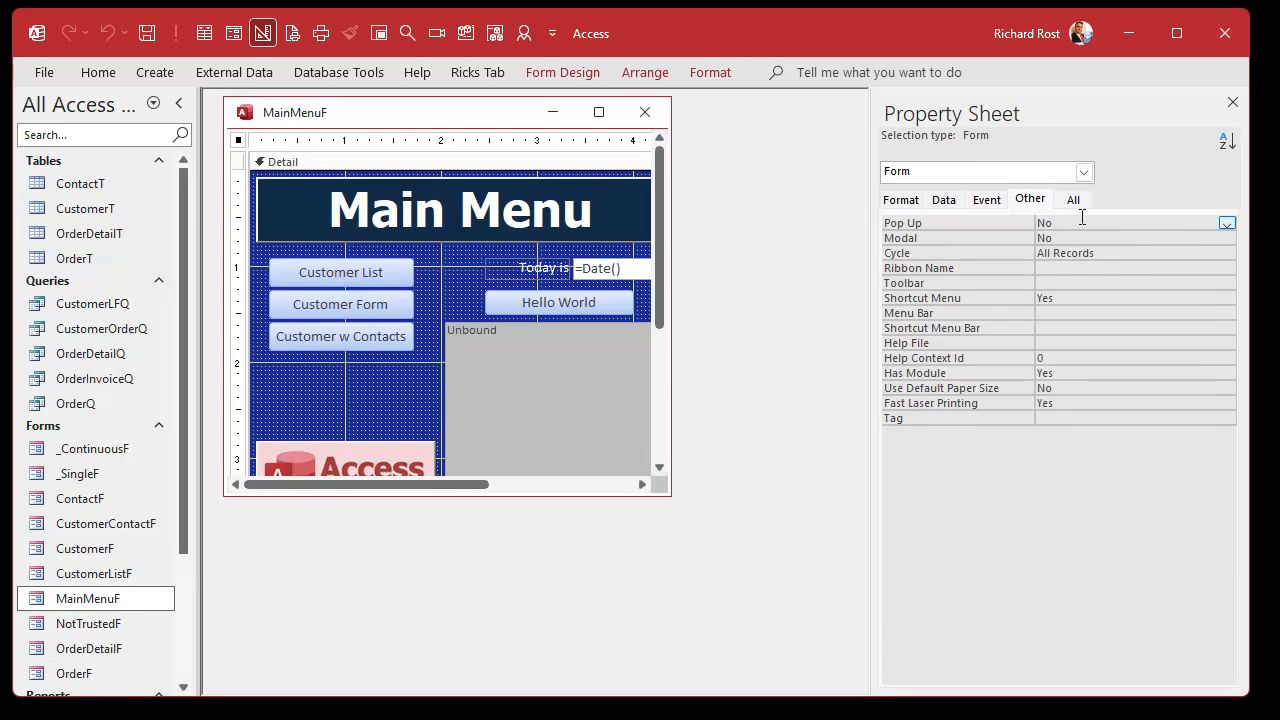
pyautogui.doubleClick(1083, 221)
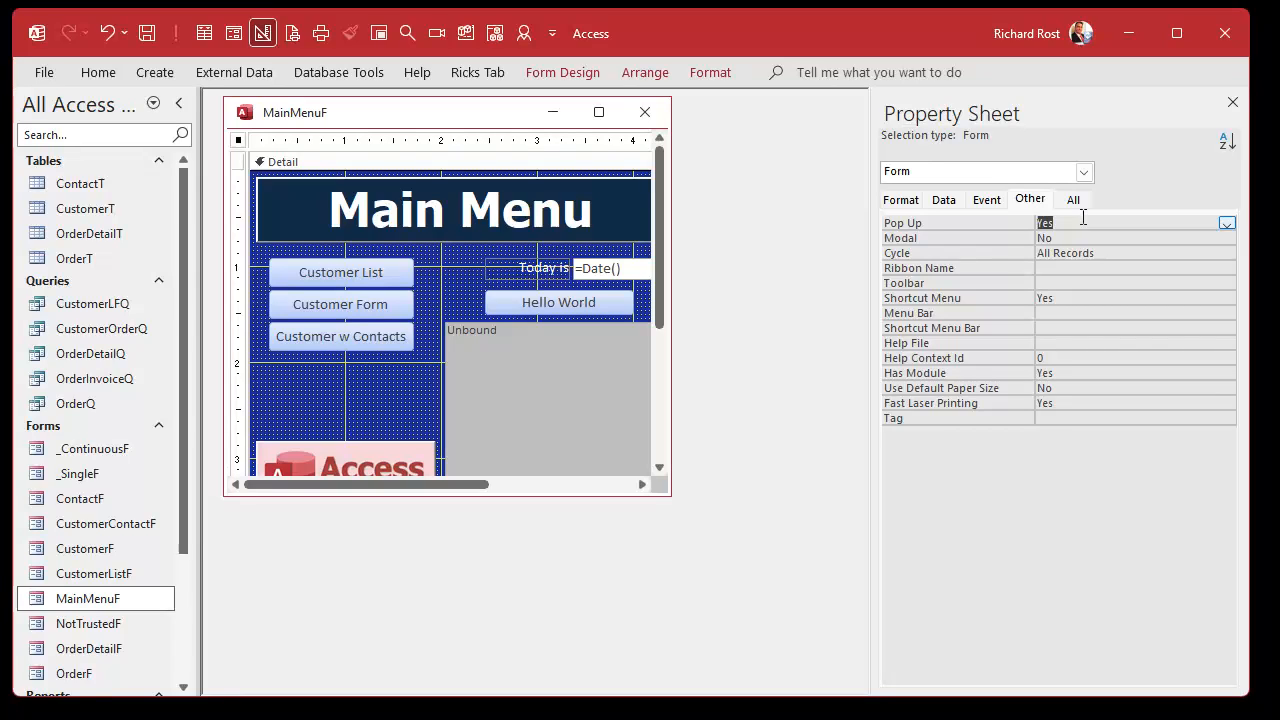
pyautogui.click(645, 112)
pyautogui.click(786, 521)
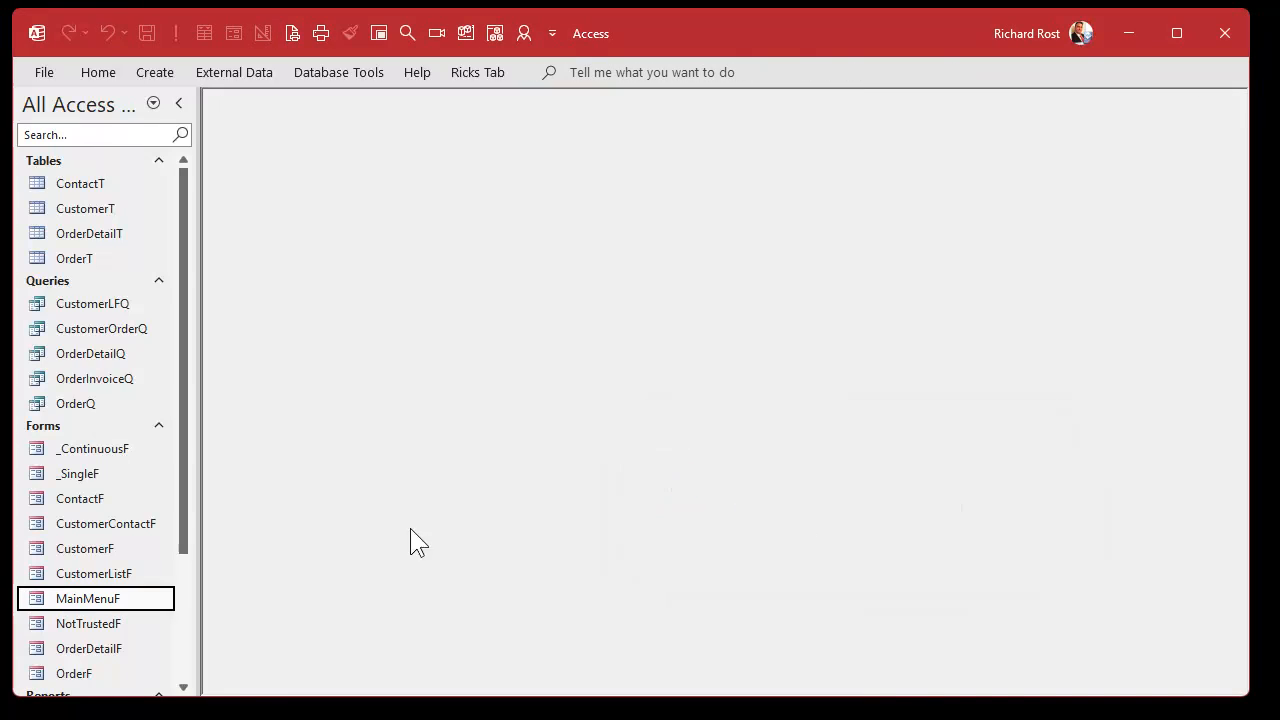
# - Set the Pop Up property of the CustomerF form to Yes in Design View, and close it with the changes saved
pyautogui.click(89, 556)
pyautogui.rightClick(89, 558)
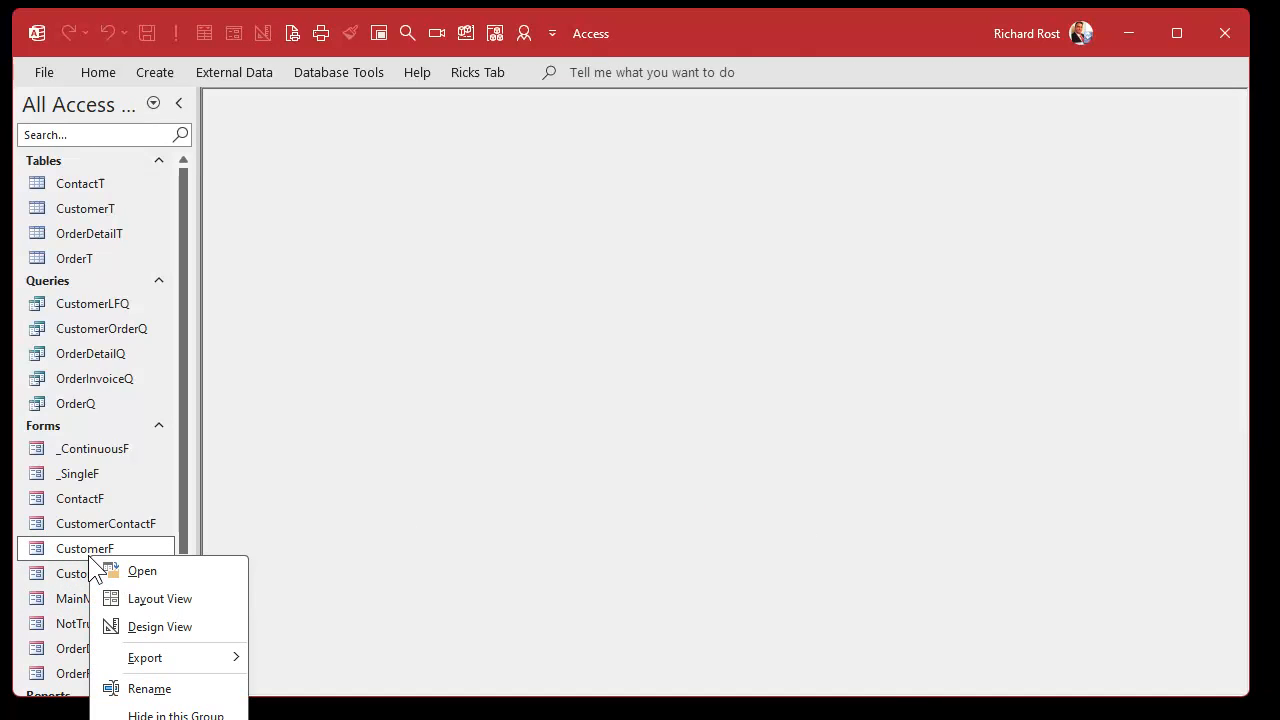
pyautogui.click(131, 623)
pyautogui.doubleClick(1226, 223)
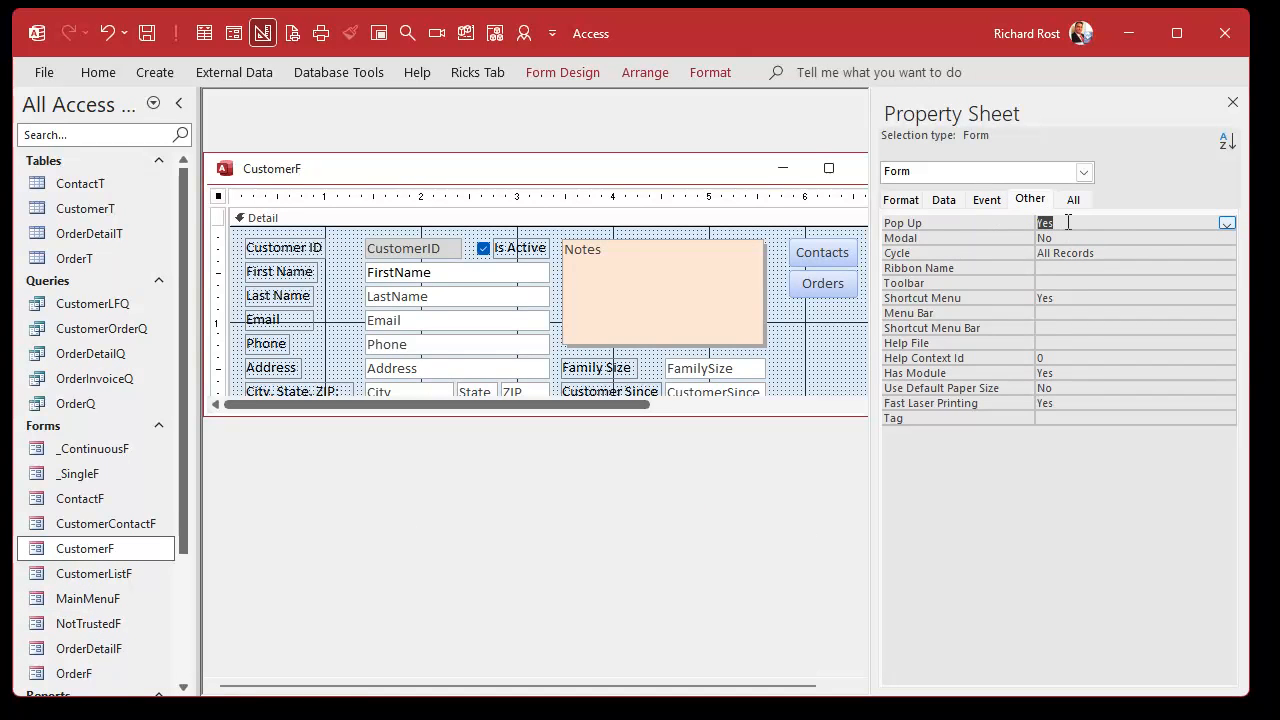
pyautogui.doubleClick(224, 168)
pyautogui.click(771, 517)
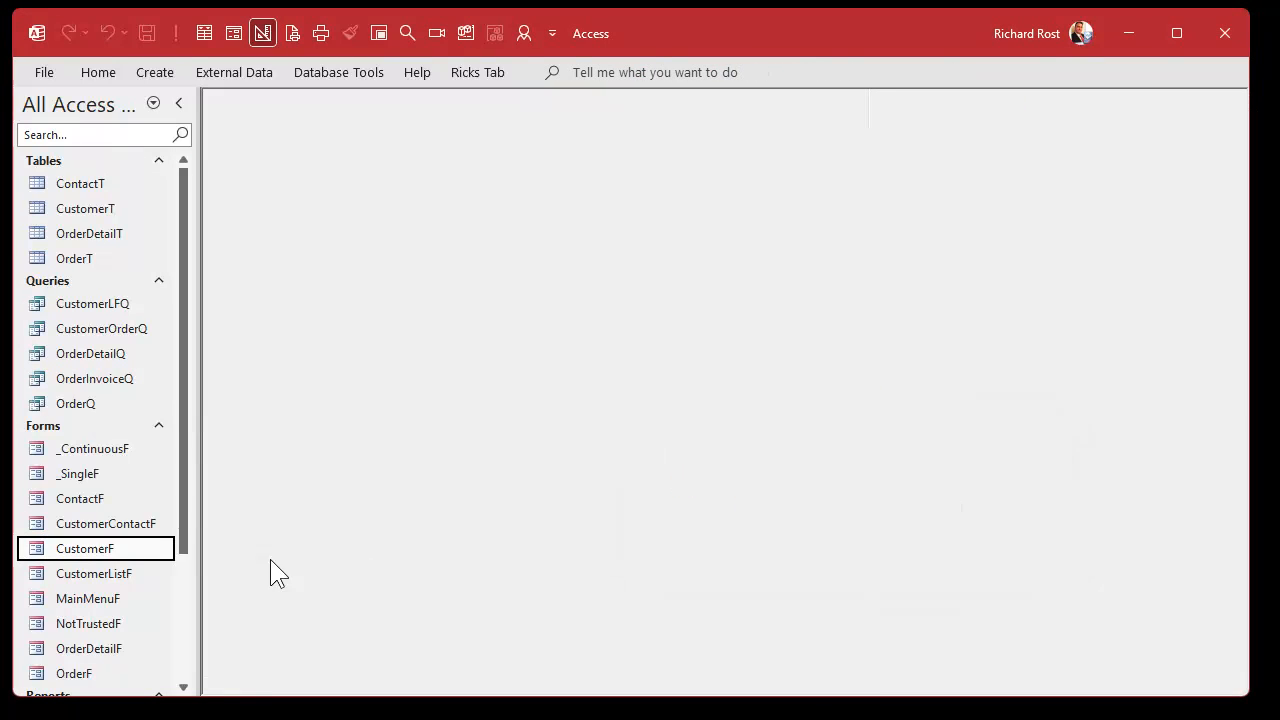
# - Set the Pop Up property of the CustomerListF form to Yes in Design View, and close it with the changes saved
pyautogui.click(116, 582)
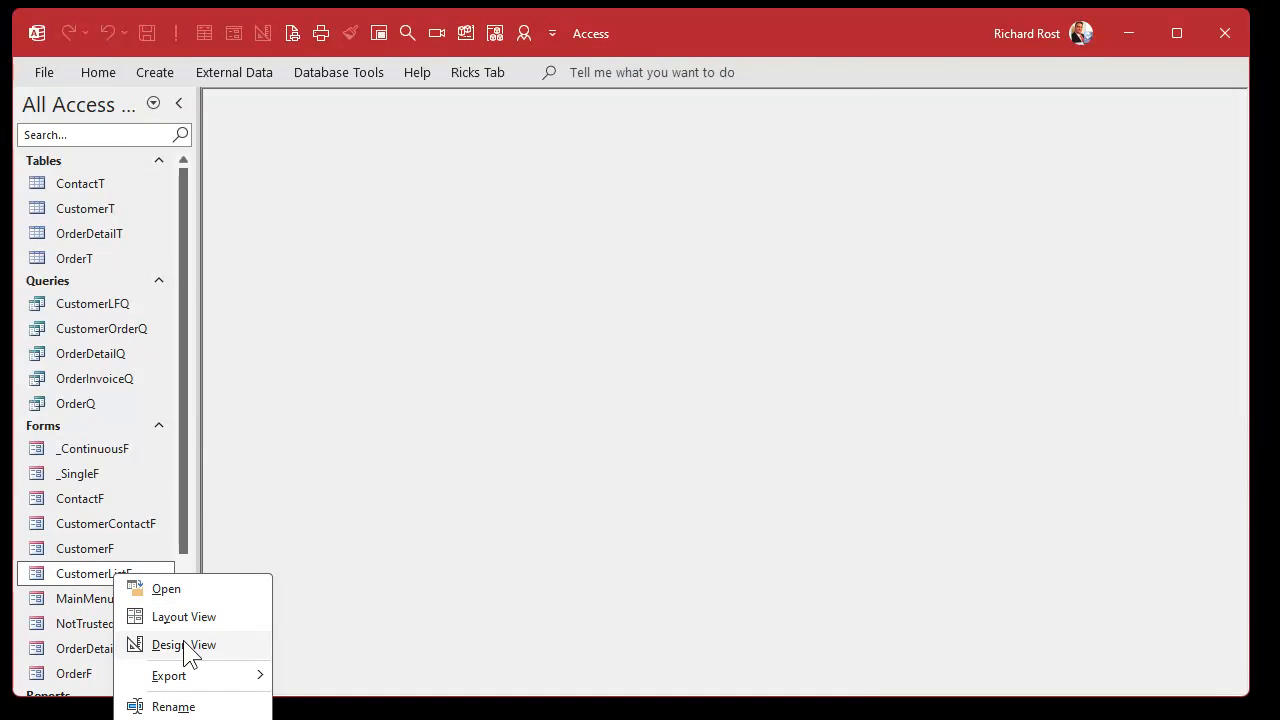
pyautogui.click(188, 648)
pyautogui.doubleClick(1048, 223)
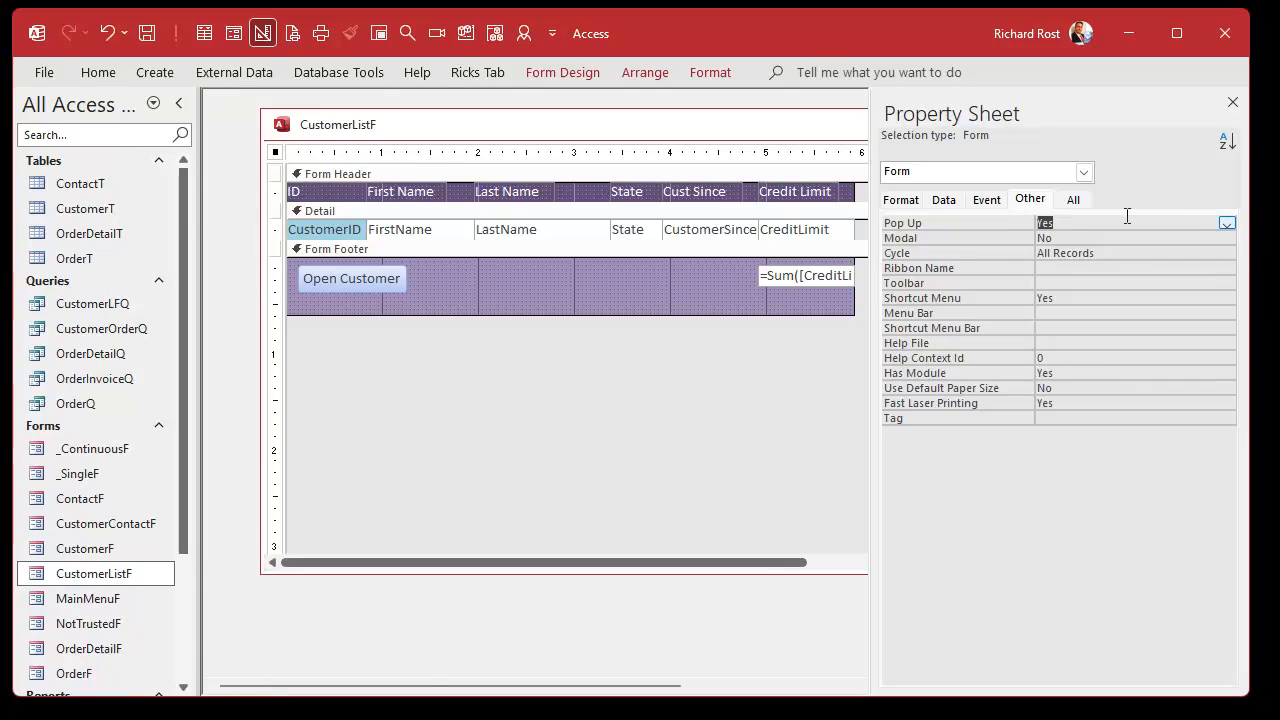
pyautogui.doubleClick(281, 127)
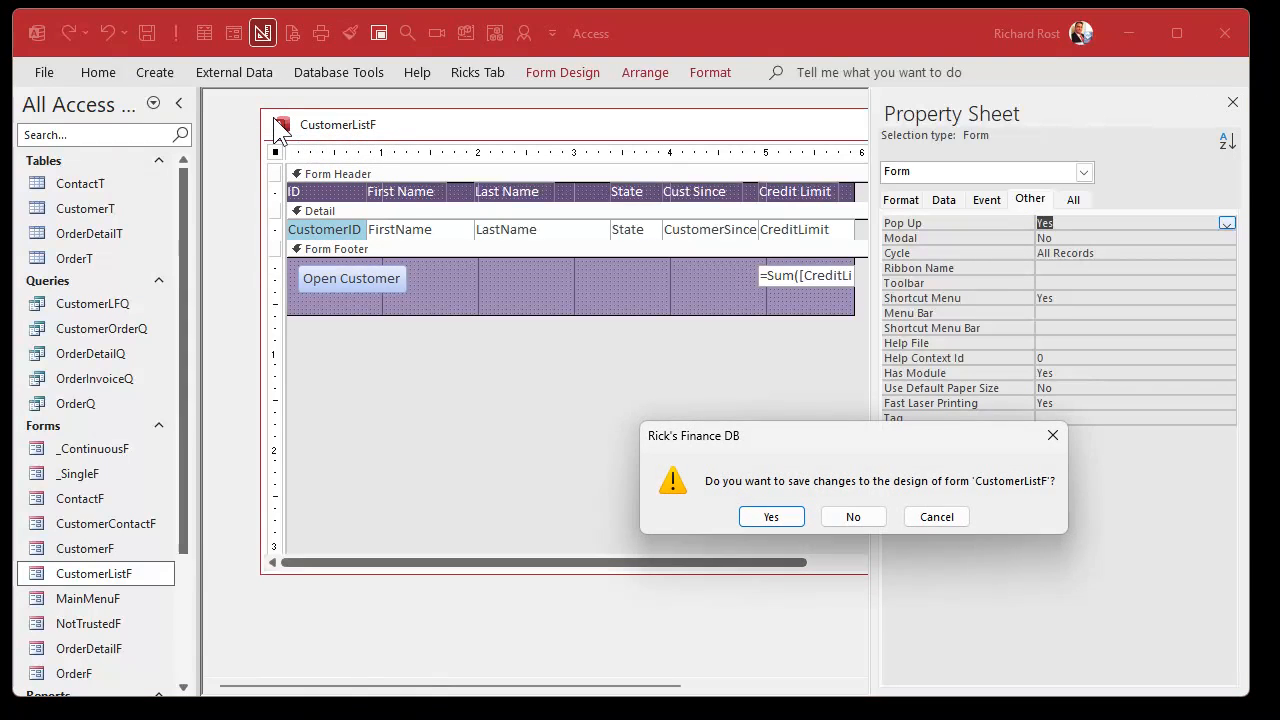
pyautogui.click(755, 516)
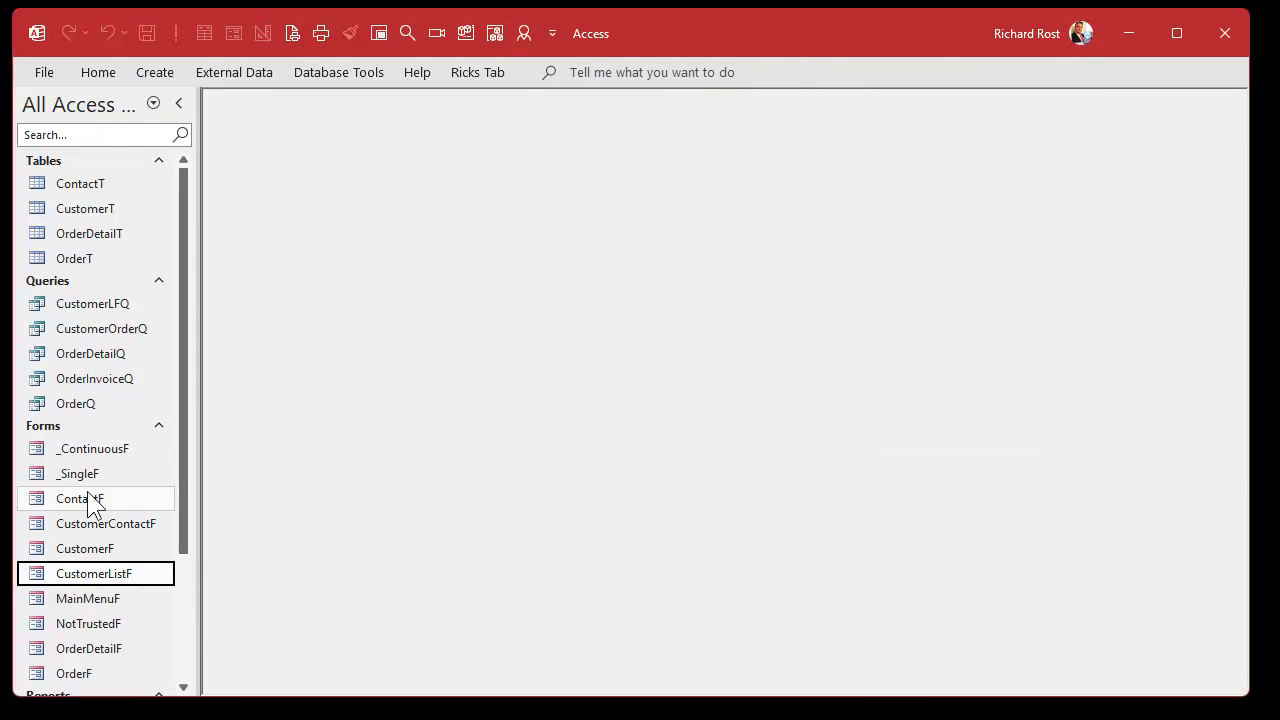
# - Set the Pop Up property of the ContactF form to Yes in Design View, and close it with the changes saved
pyautogui.rightClick(89, 500)
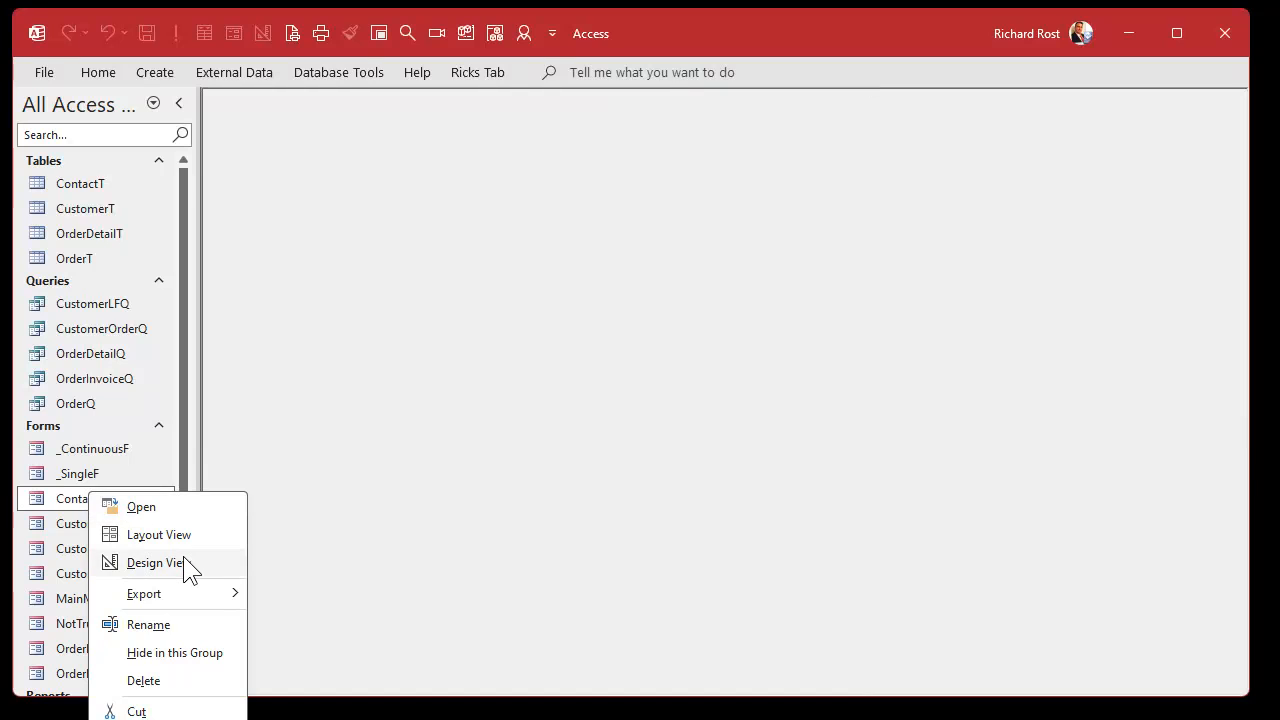
pyautogui.click(183, 556)
pyautogui.moveTo(752, 122); pyautogui.dragTo(478, 129)
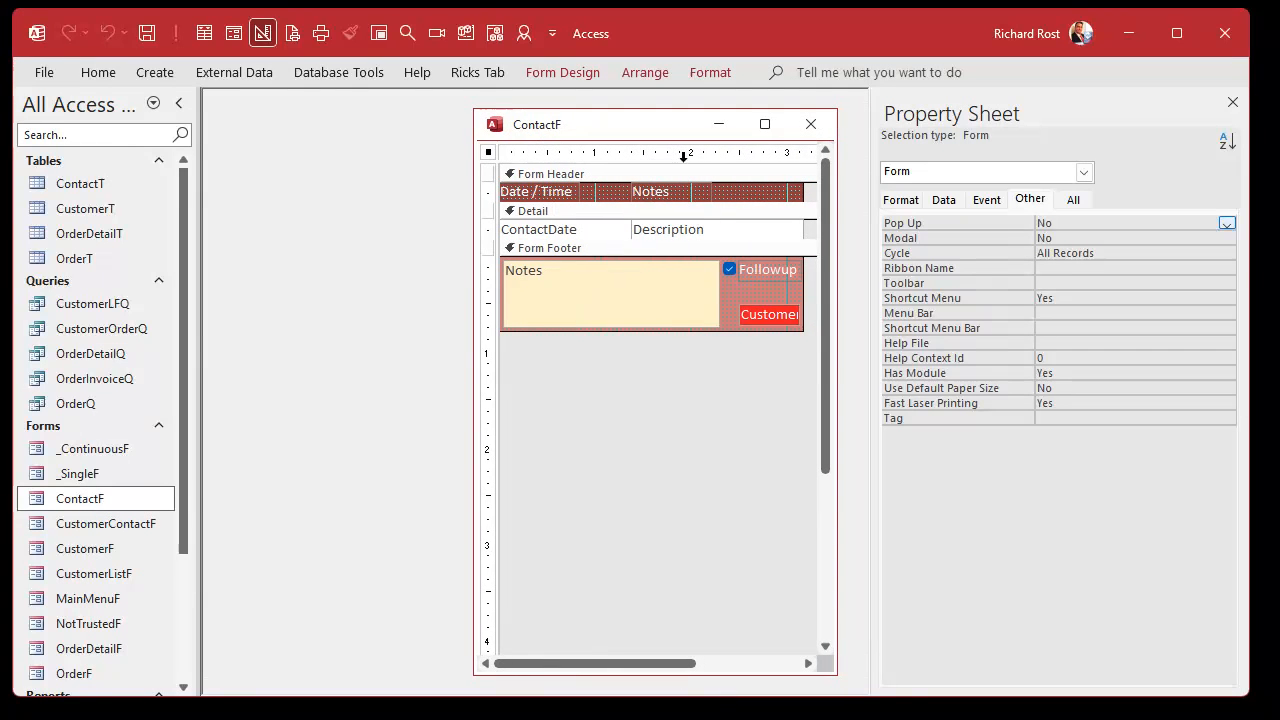
pyautogui.doubleClick(1060, 222)
pyautogui.click(811, 124)
pyautogui.click(776, 520)
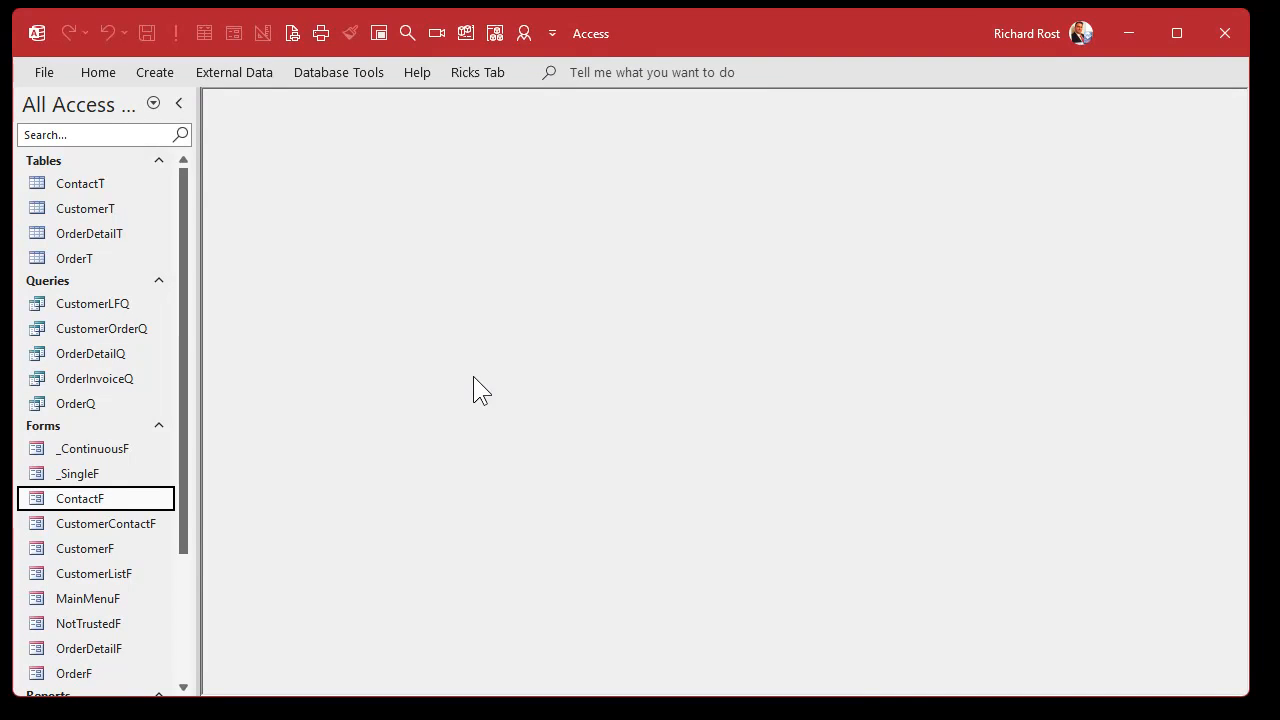
# - Open the MainMenuF form in Design View
pyautogui.click(86, 603)
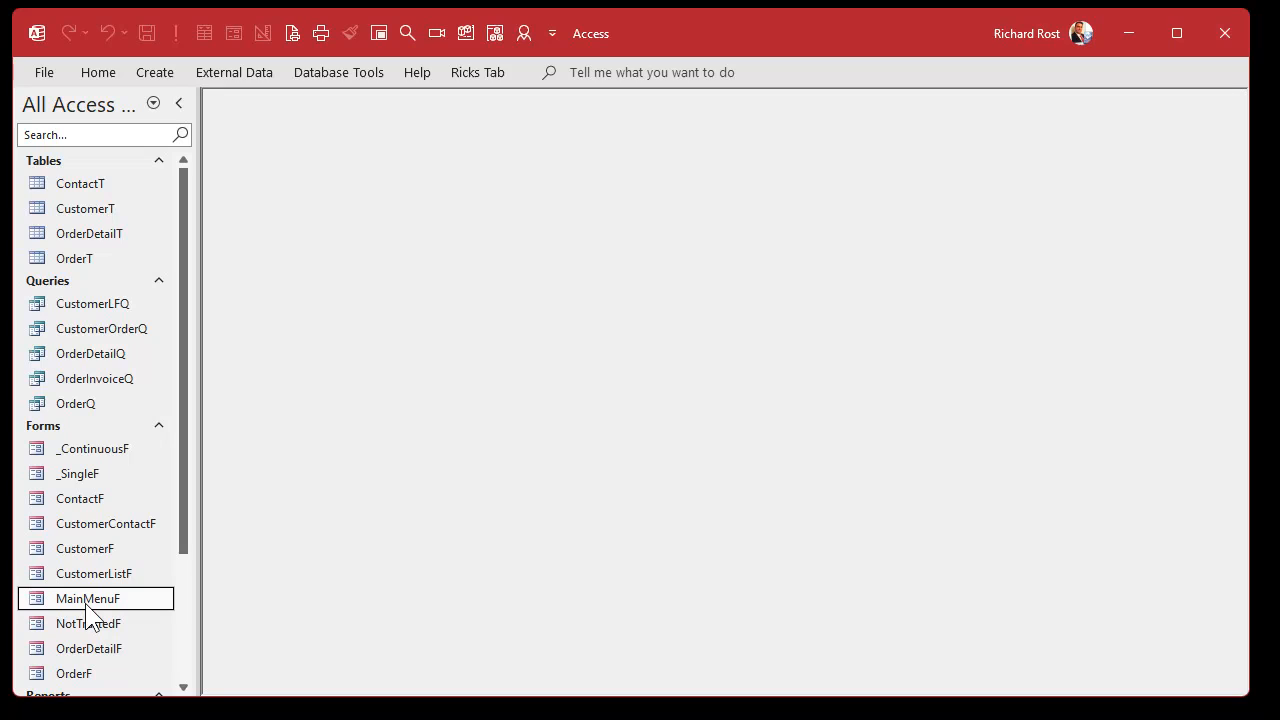
pyautogui.rightClick(103, 600)
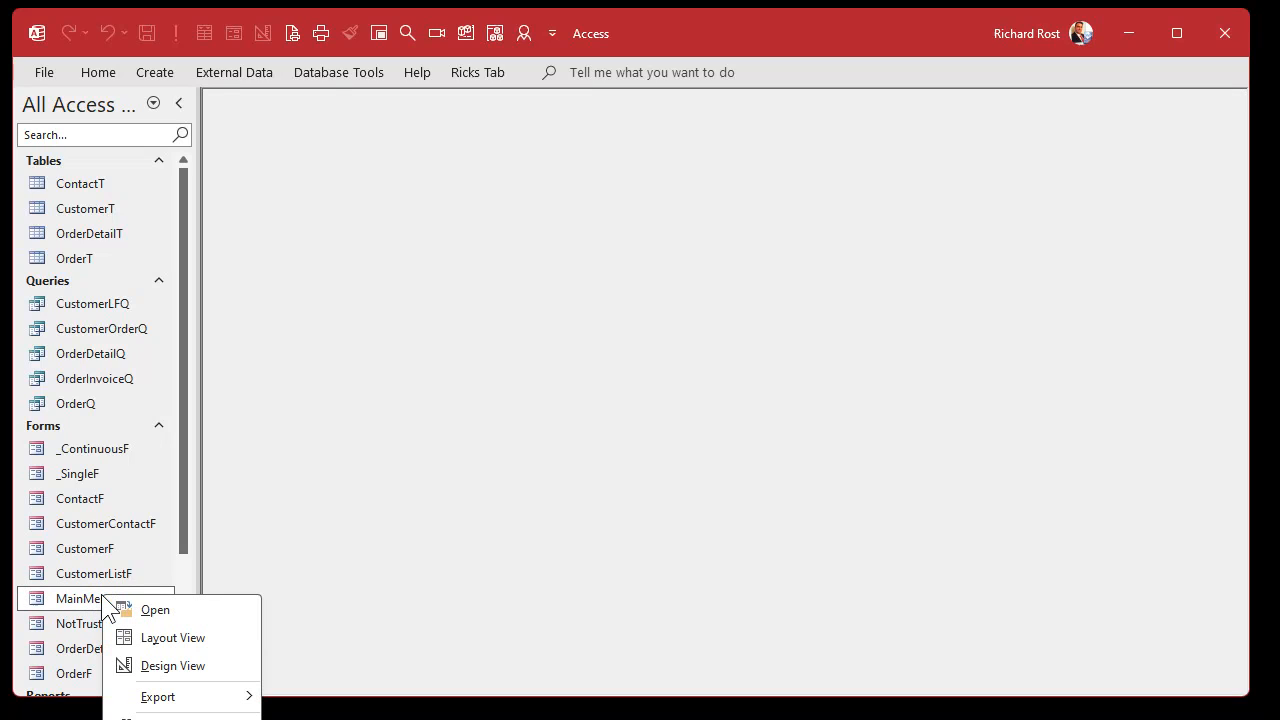
pyautogui.click(168, 666)
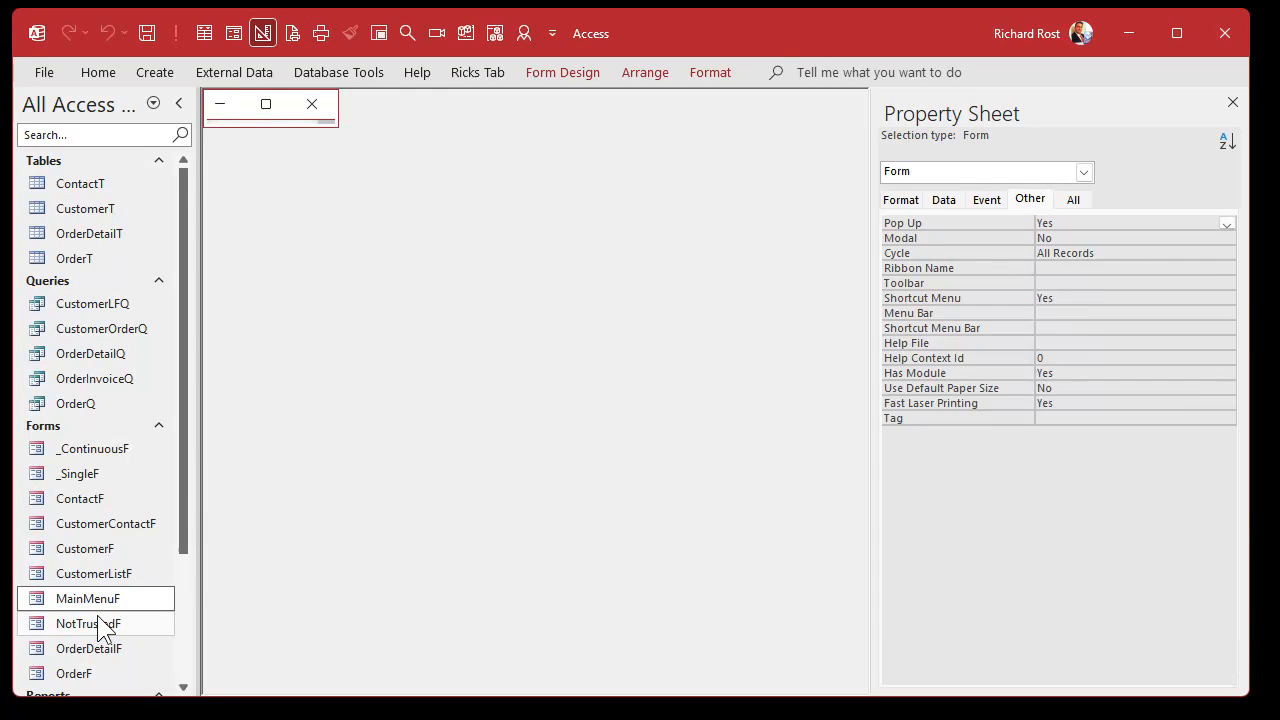
# - Open the CustomerF form in Design View, maximize its window, and restore it to its smaller size
pyautogui.click(74, 557)
pyautogui.rightClick(86, 550)
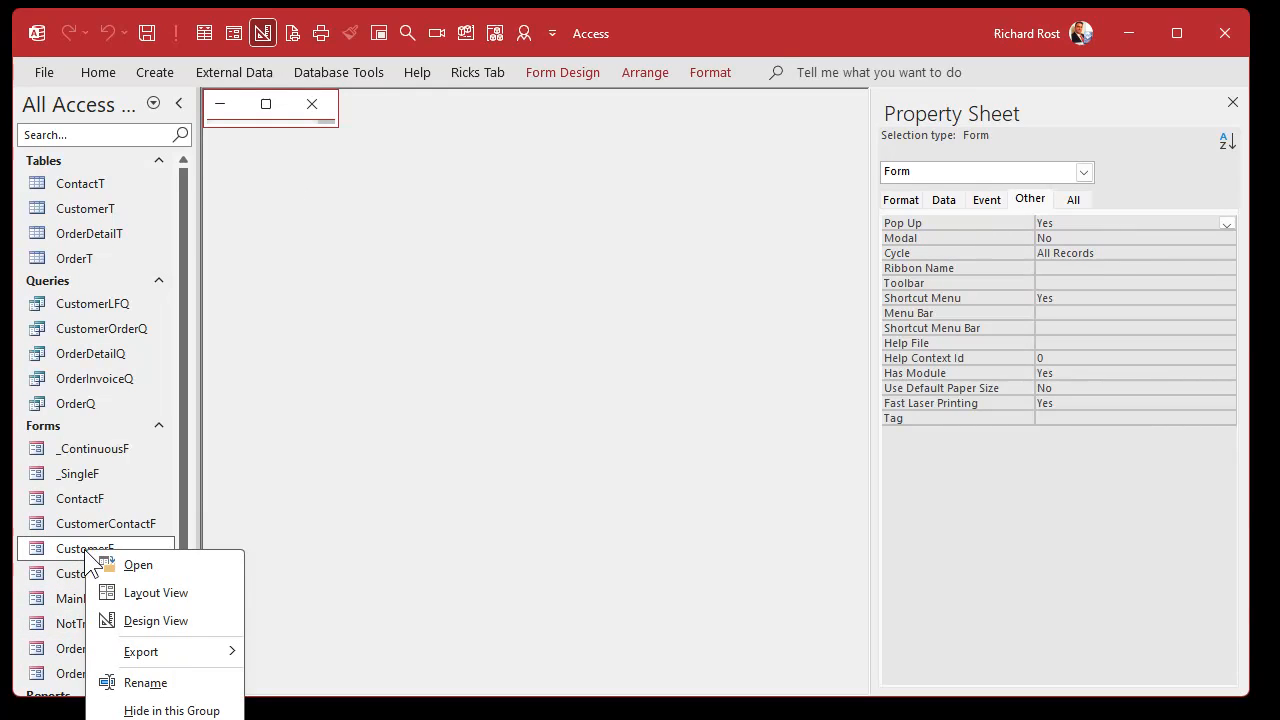
pyautogui.click(140, 621)
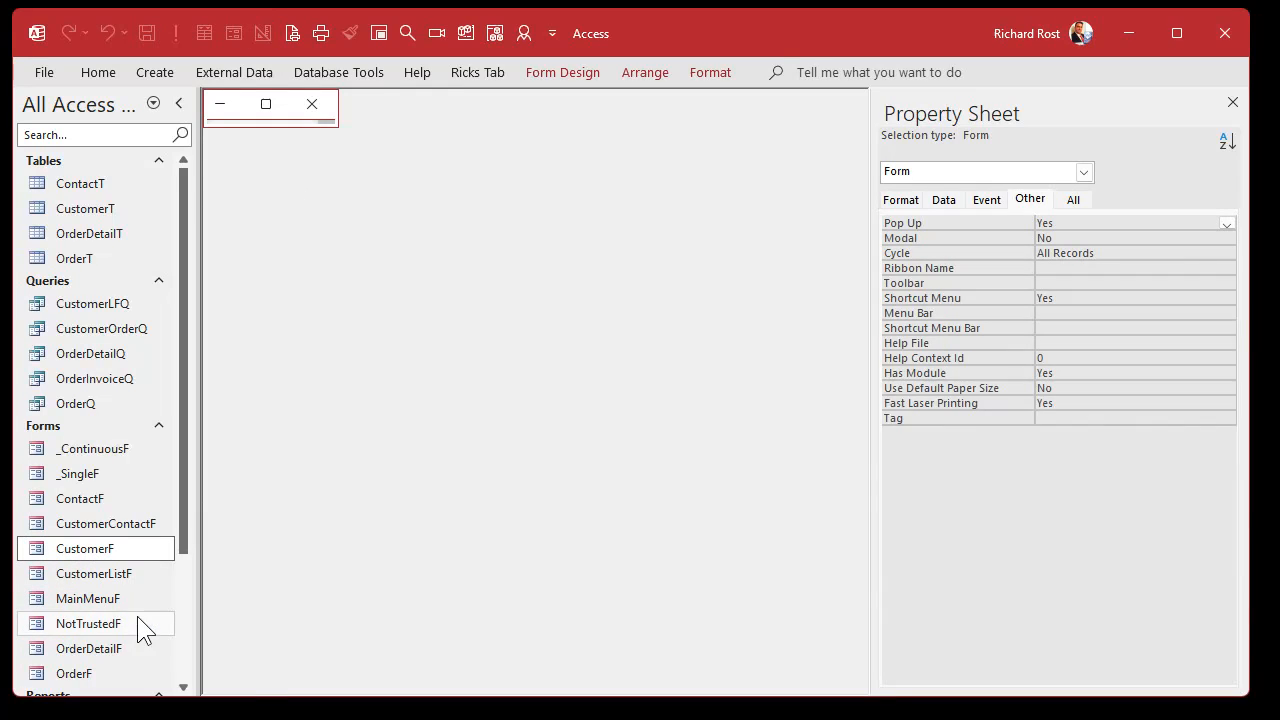
pyautogui.click(265, 104)
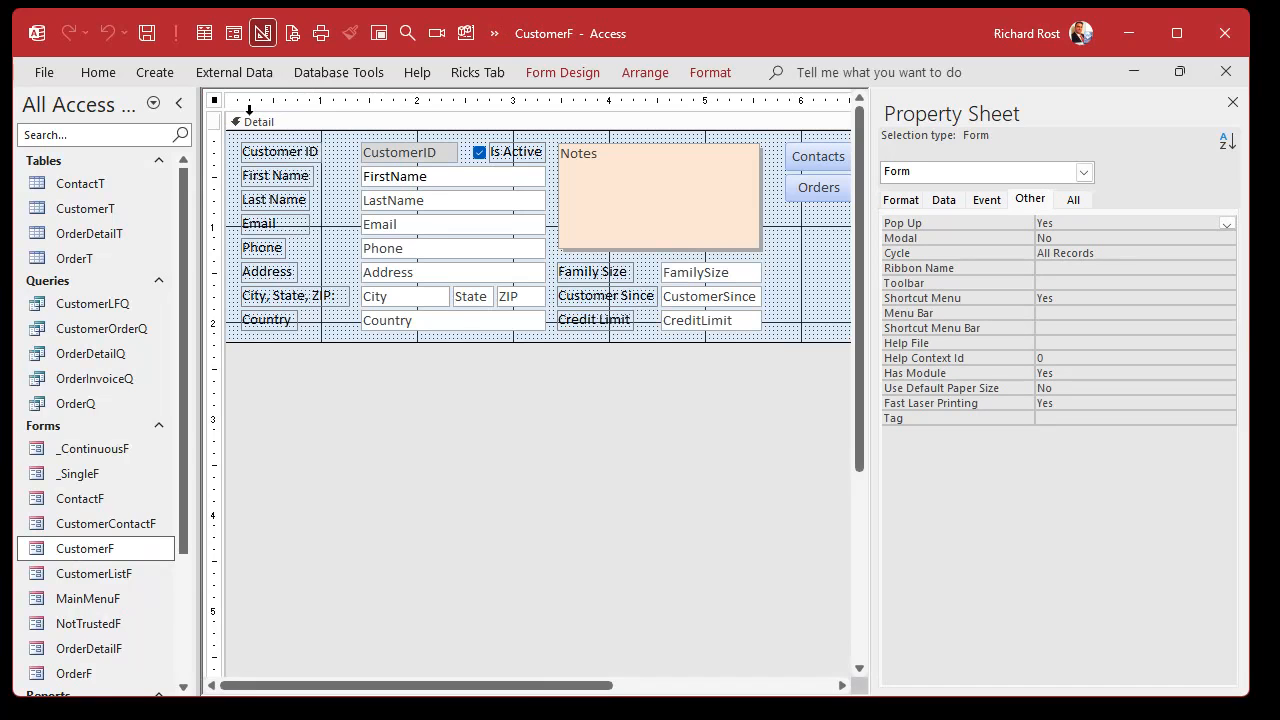
pyautogui.click(1180, 71)
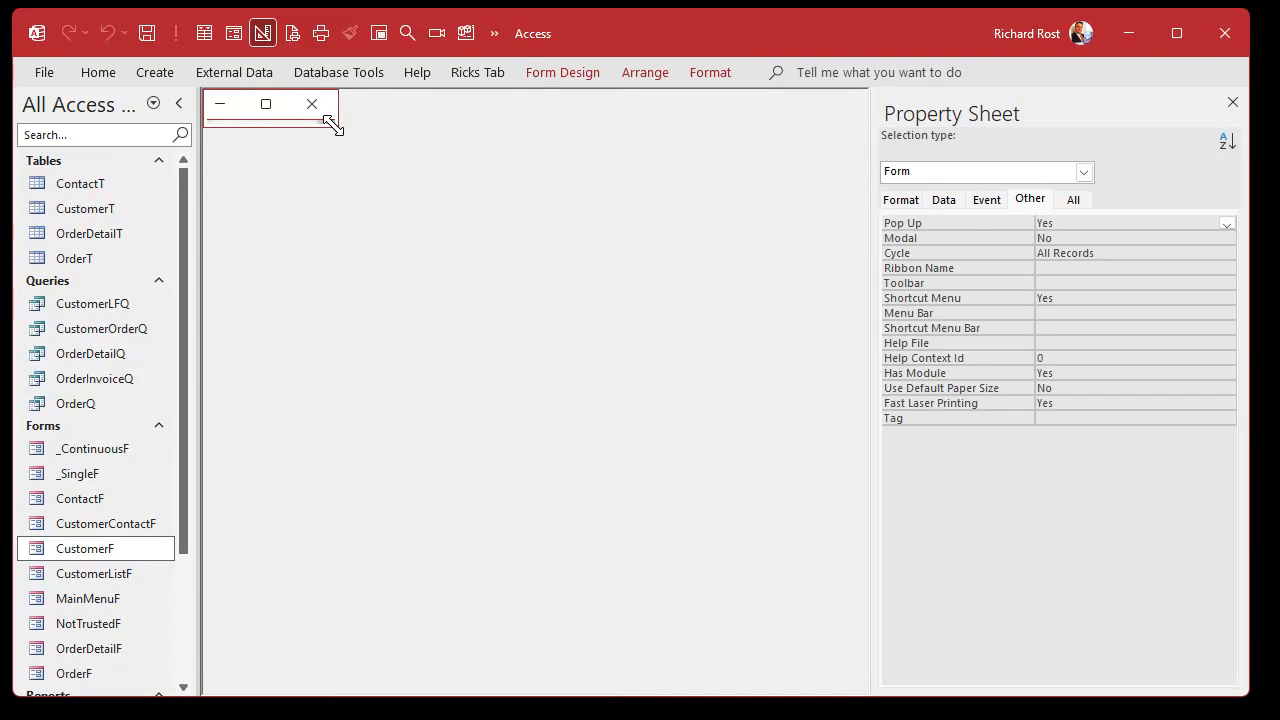
# - Enlarge and reposition the MainMenuF design window, and open the form's On Load event procedure
pyautogui.moveTo(337, 124); pyautogui.dragTo(689, 368)
pyautogui.moveTo(470, 110); pyautogui.dragTo(533, 169)
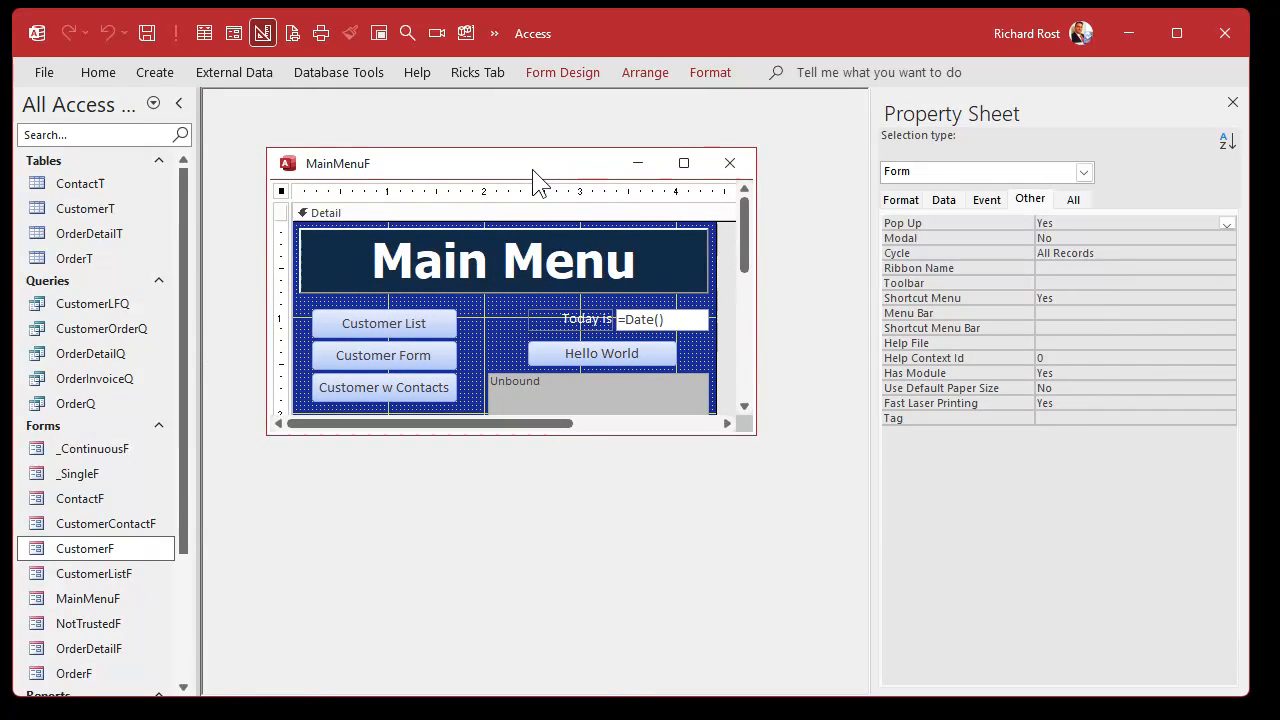
pyautogui.click(281, 192)
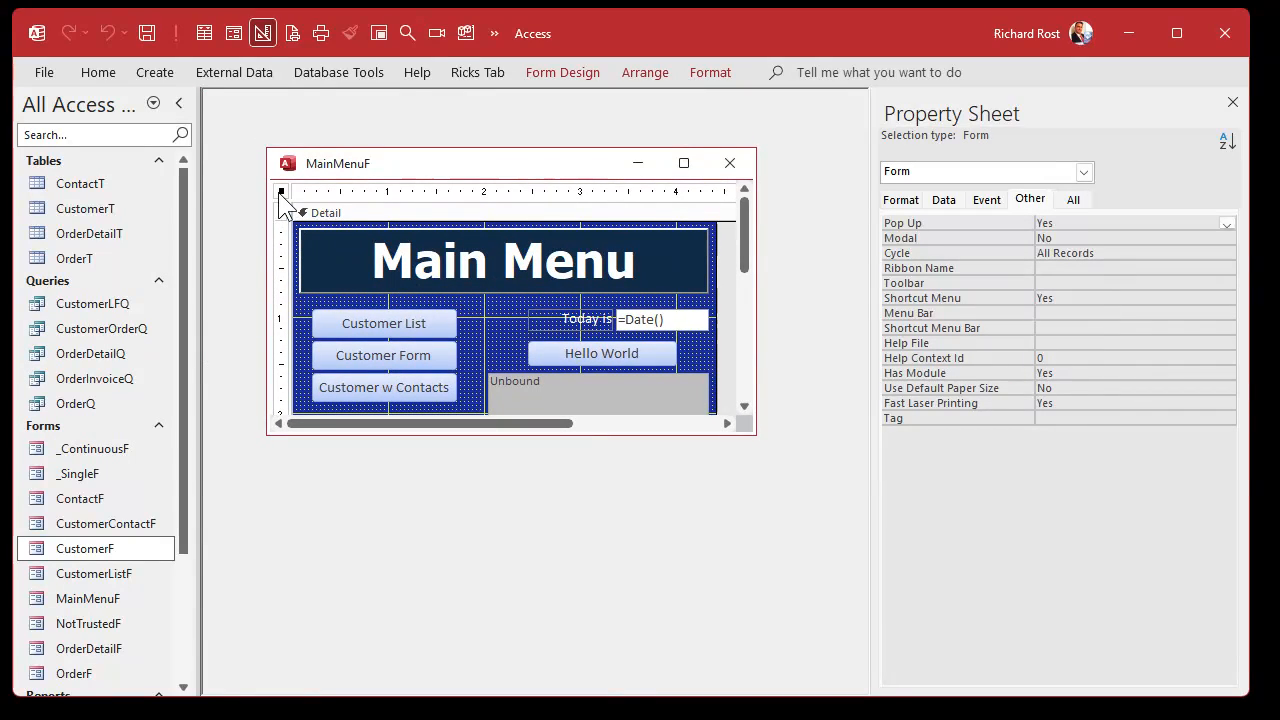
pyautogui.click(990, 201)
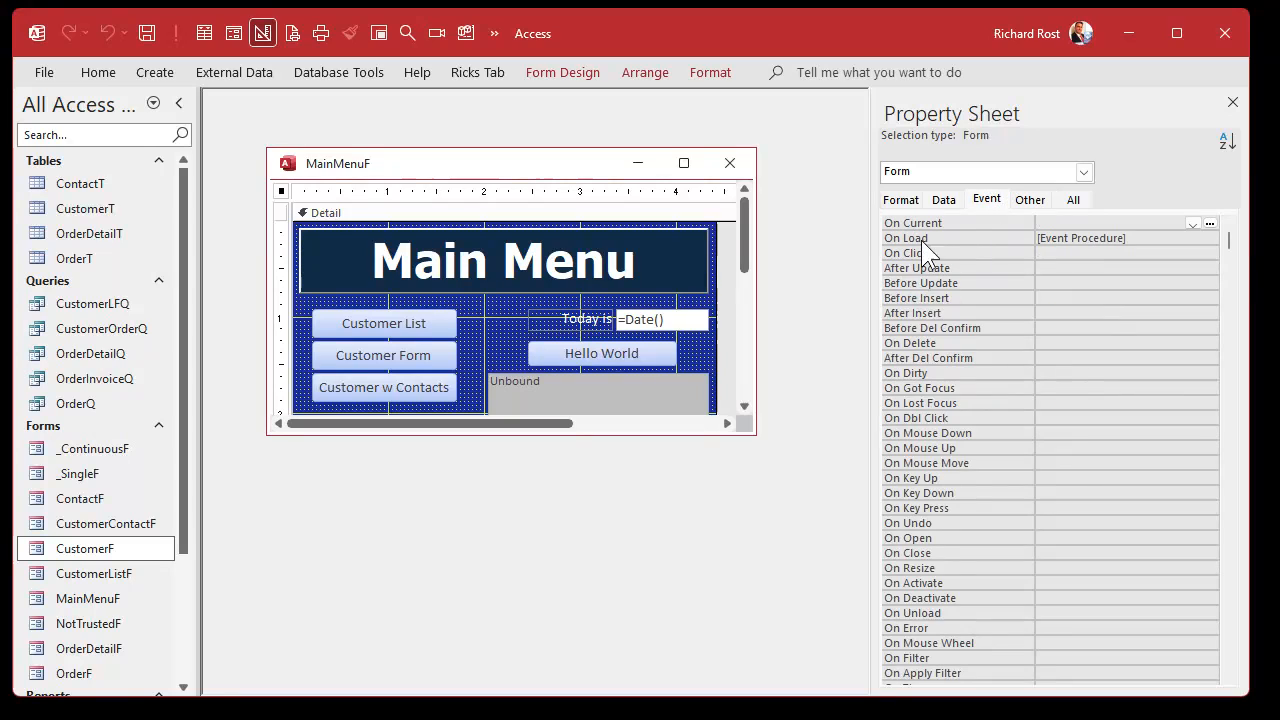
pyautogui.click(1154, 238)
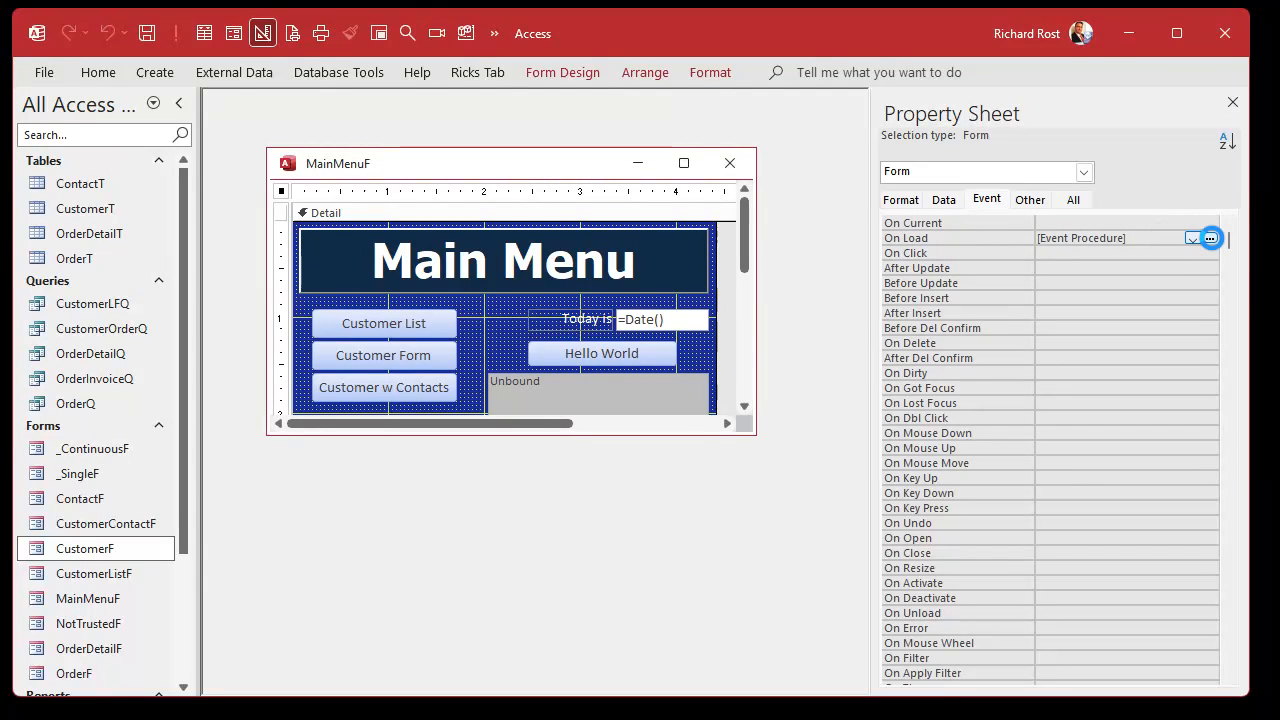
pyautogui.click(1210, 238)
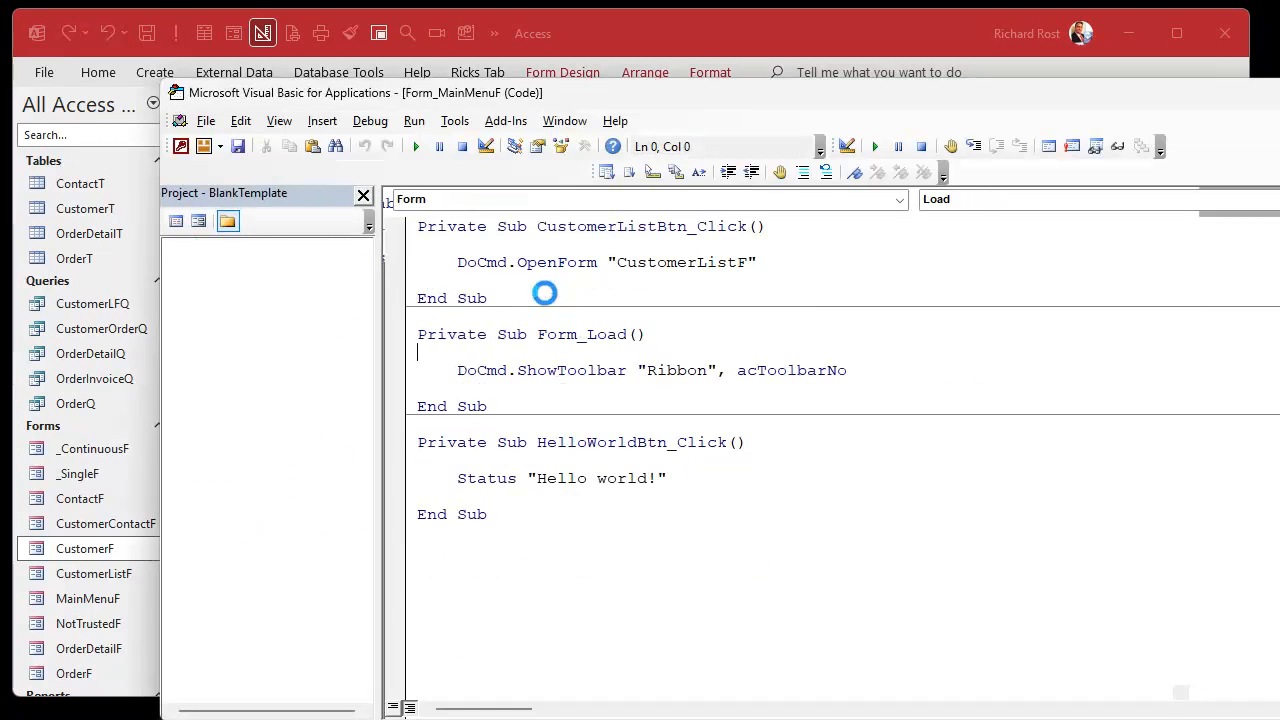
# - Add the line DoCmd.RunCommand acCmdAppMinimize below the ShowToolbar line in the Form_Load procedure
pyautogui.click(900, 370)
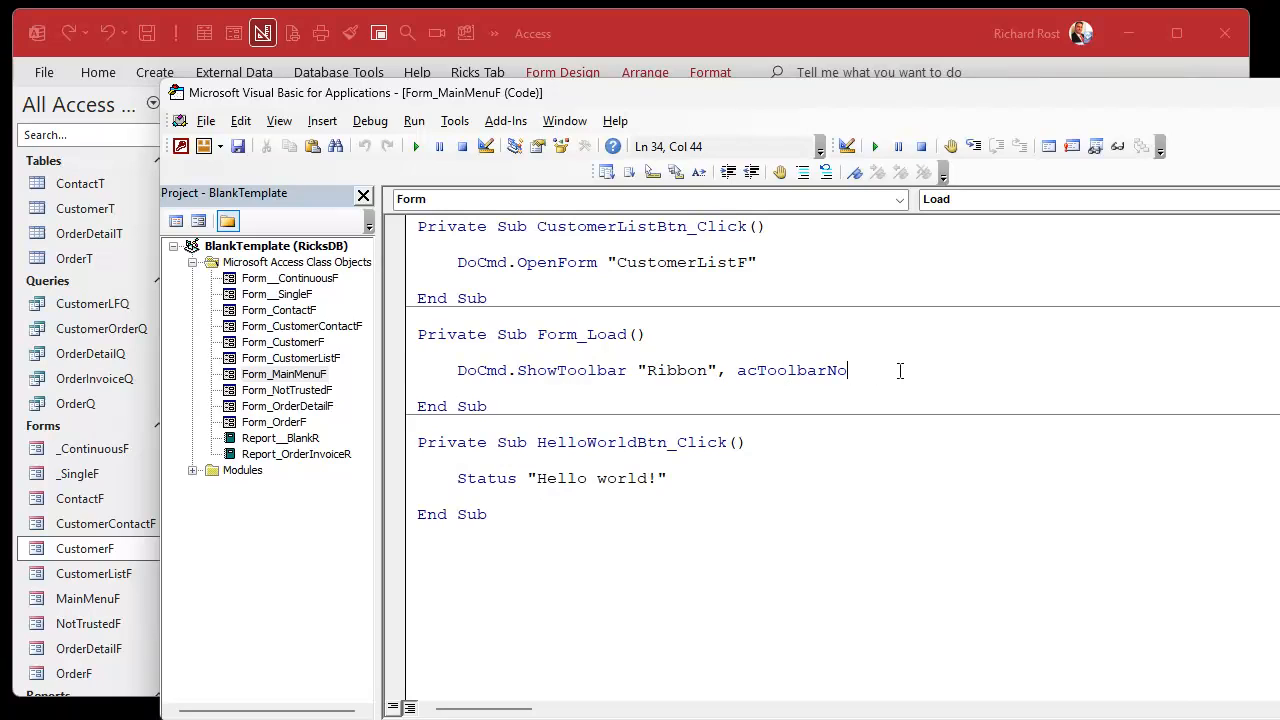
pyautogui.press('Return')
pyautogui.write('doc')
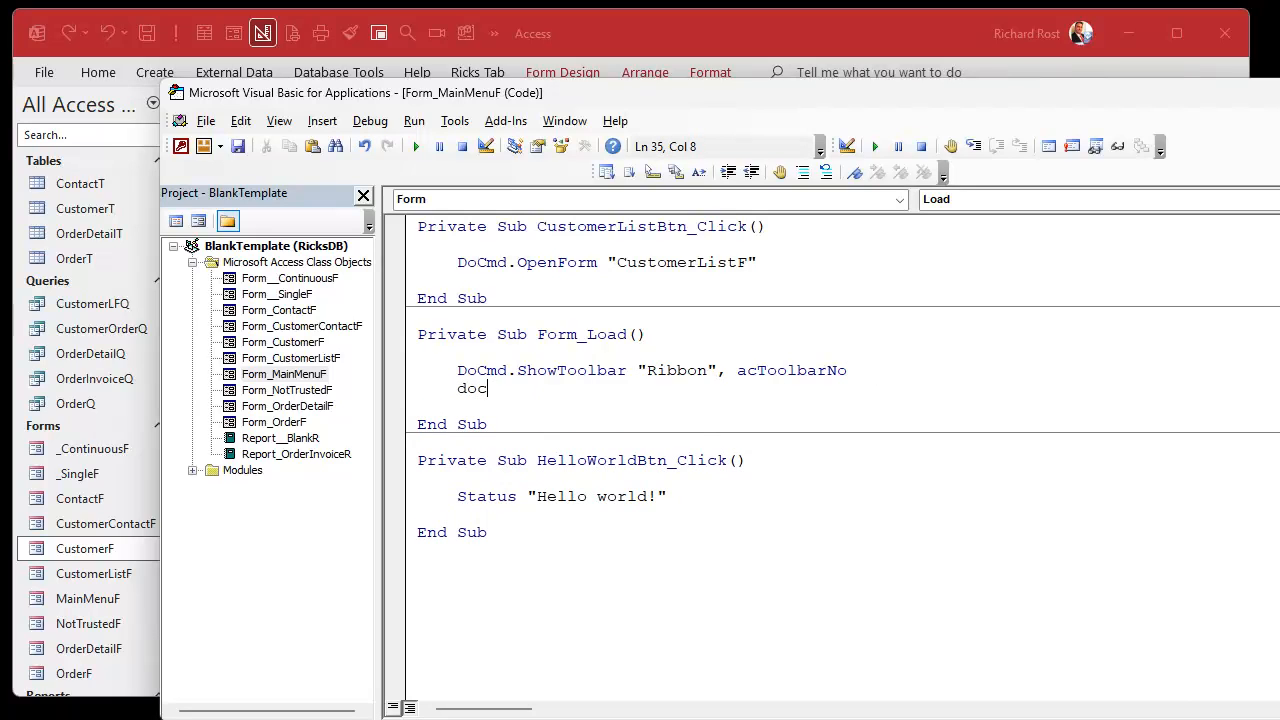
pyautogui.write('md.runcommand a')
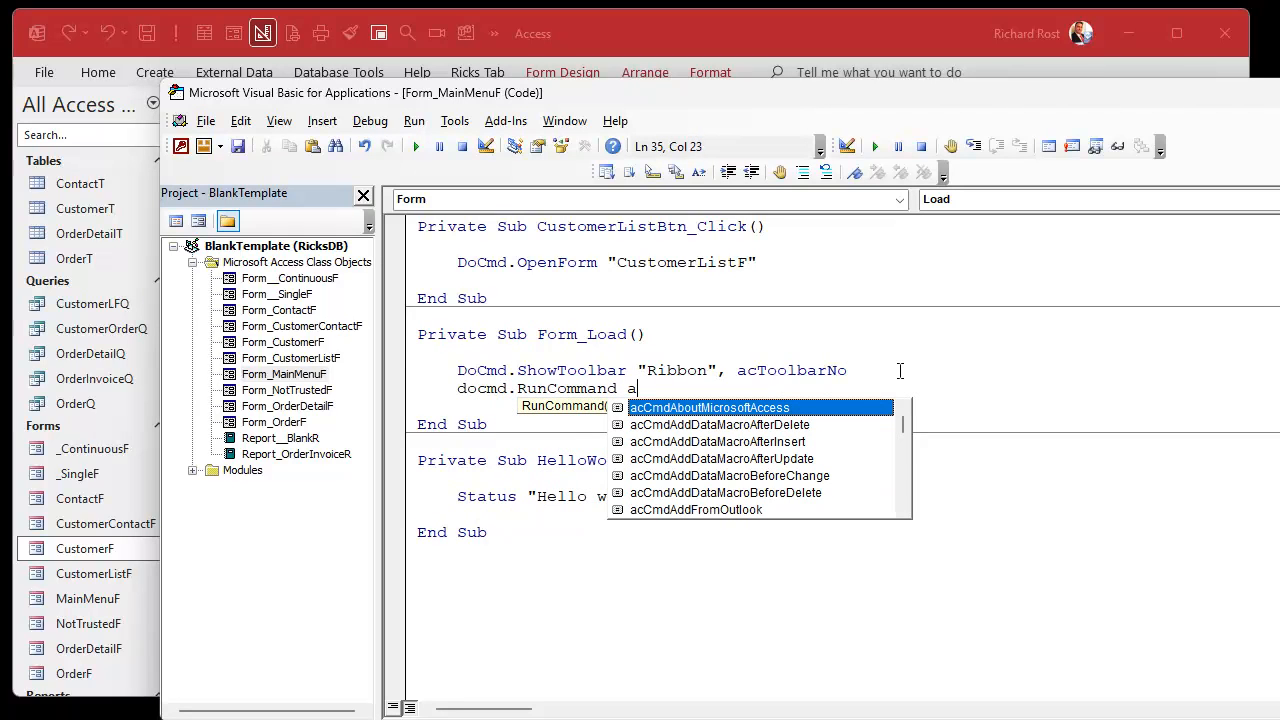
pyautogui.write('ccmdappmin')
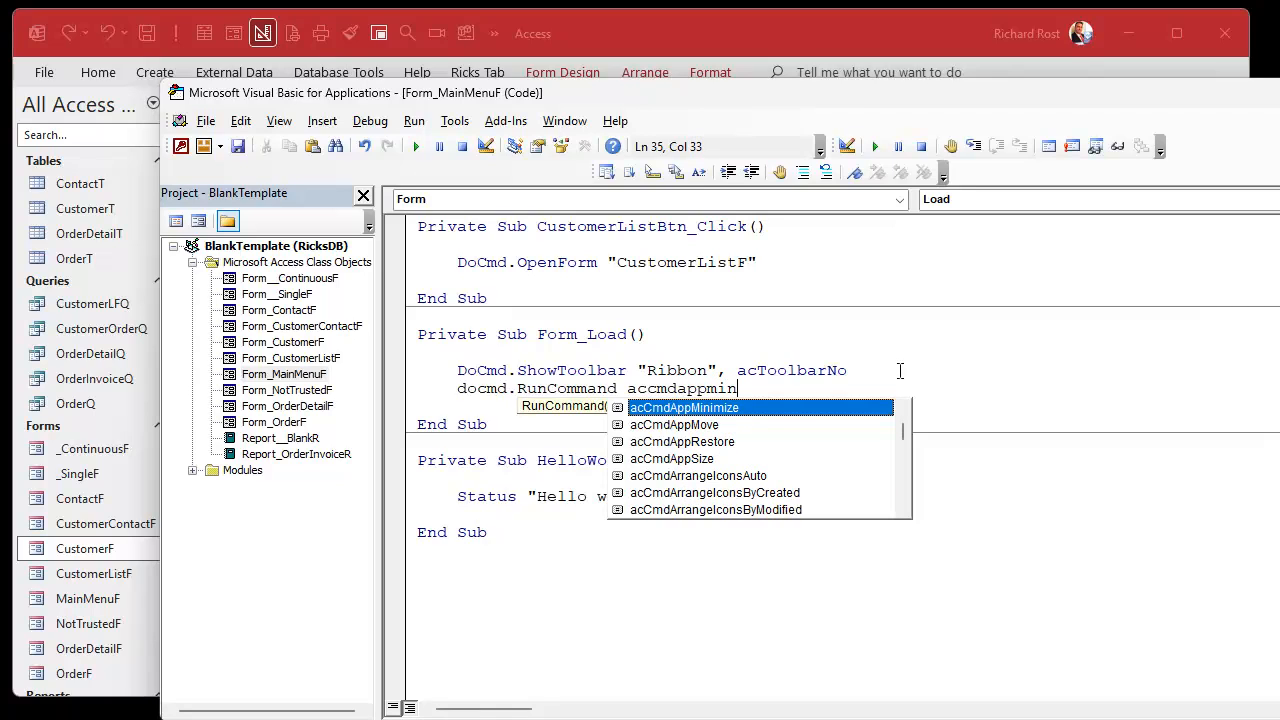
pyautogui.press('Escape')
pyautogui.hotkey('ctrl', 'space')
pyautogui.press('Return')
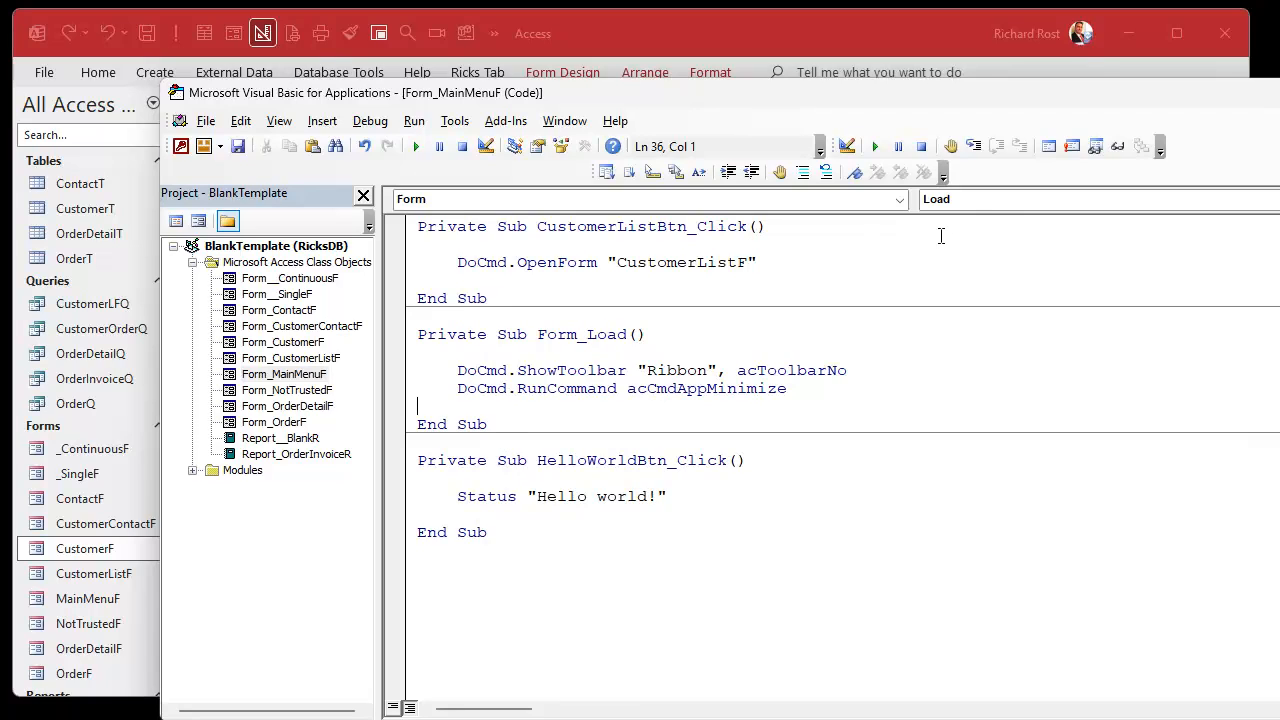
# - Create a procedure for the Close event of the MainMenuF form
pyautogui.click(986, 203)
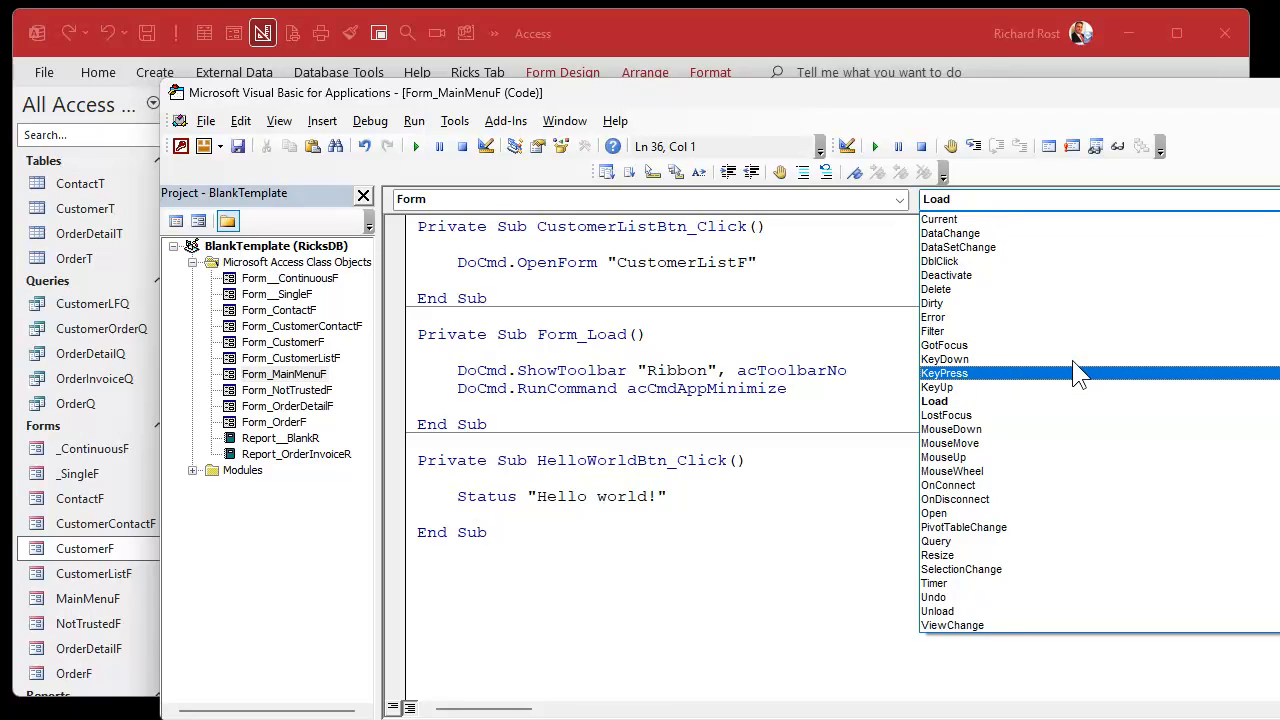
pyautogui.scroll(3, 1060, 300)
pyautogui.click(955, 276)
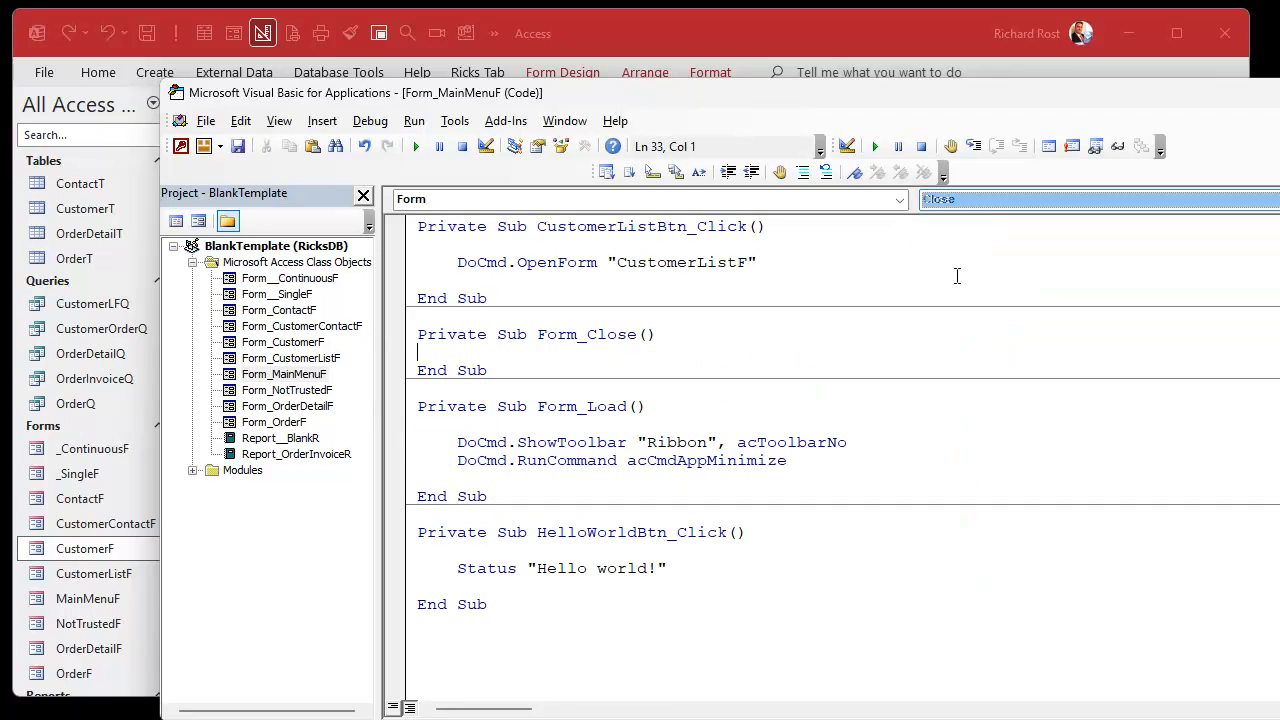
# - Write the indented statement DoCmd.Quit acQuitSaveAll in the Form_Close procedure, with blank lines around it
pyautogui.press('Return')
pyautogui.press('Return')
pyautogui.press('Up')
pyautogui.press('Tab')
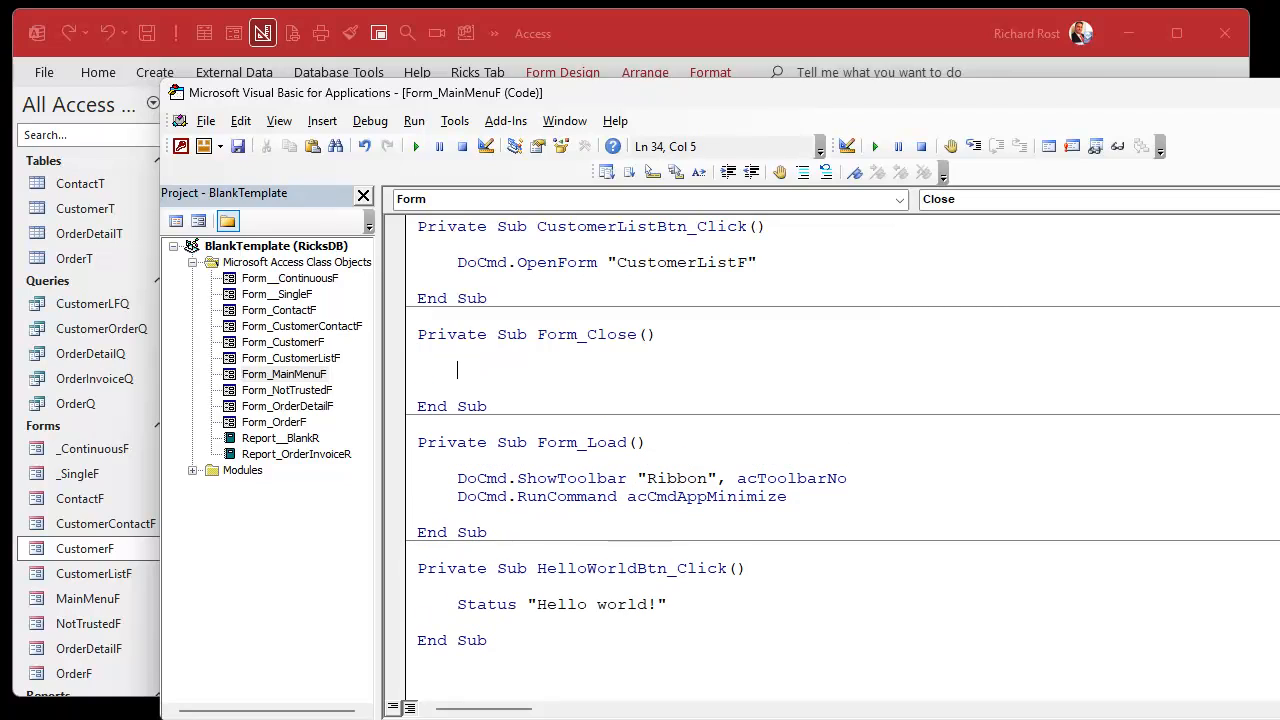
pyautogui.write('docmd.Quit')
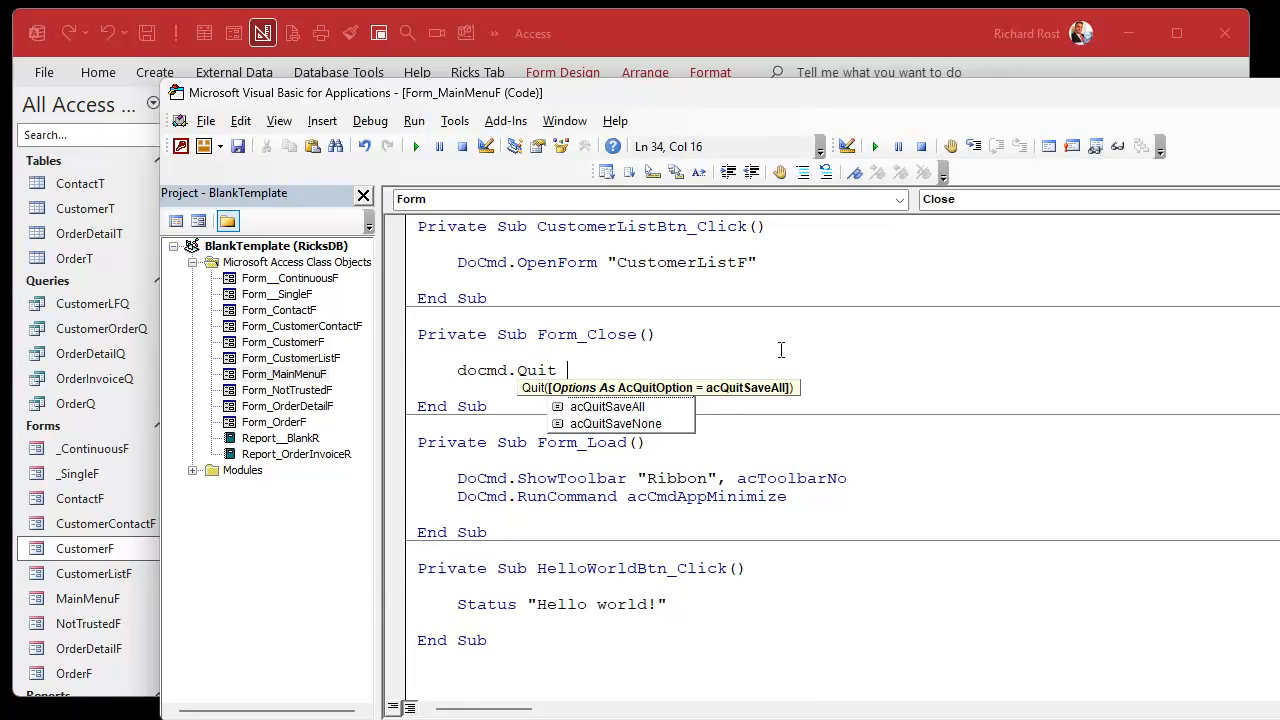
pyautogui.press('Down')
pyautogui.press('Down')
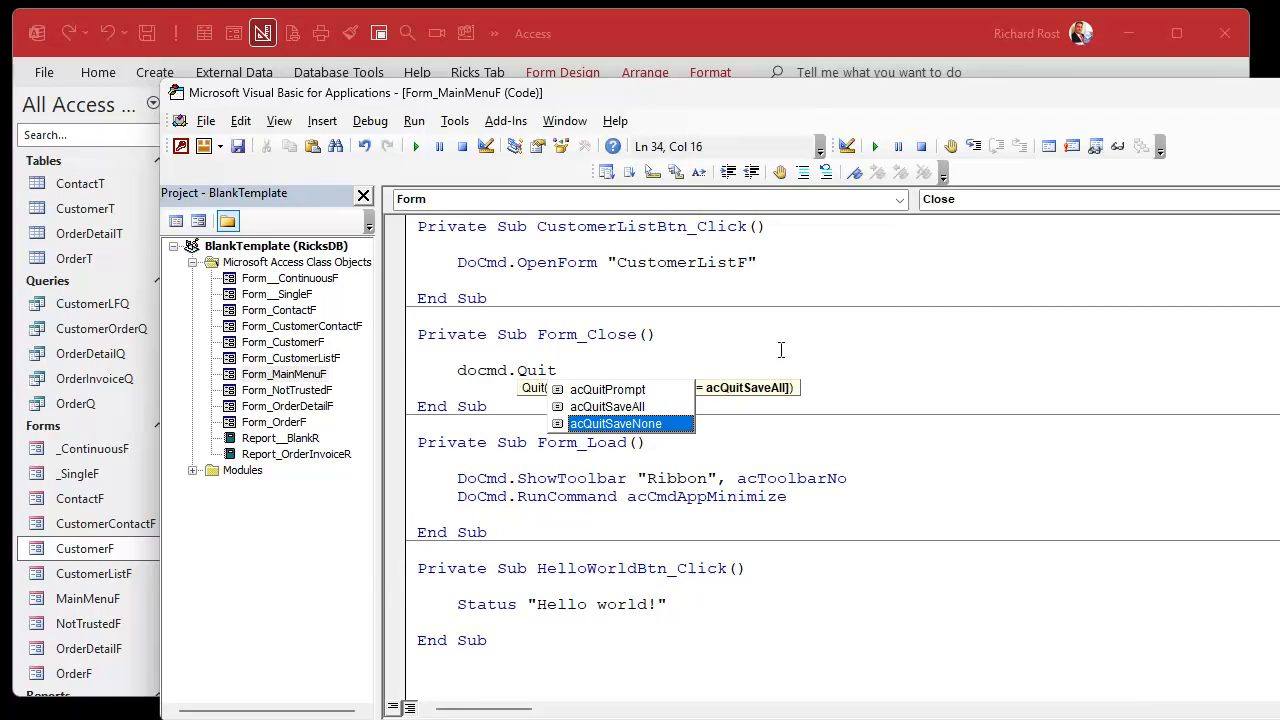
pyautogui.press('Up')
pyautogui.press('Tab')
pyautogui.press('Down')
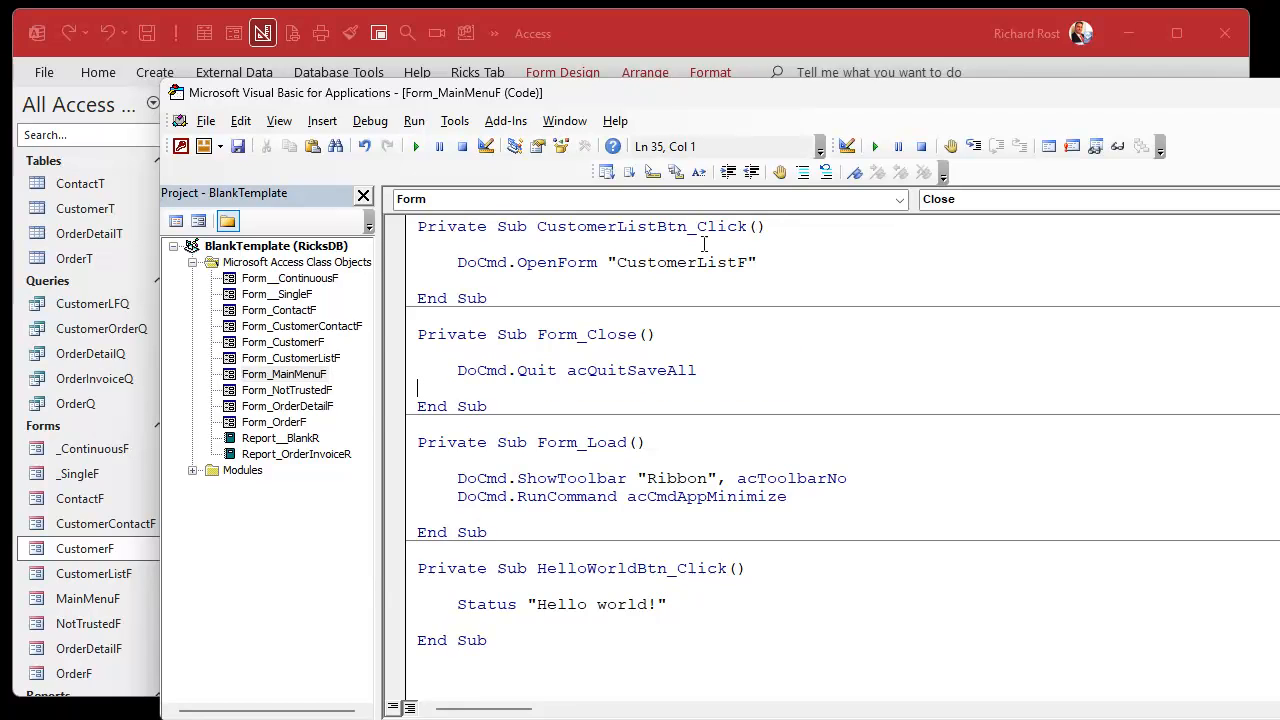
# - Compile the BlankTemplate VBA project, and close both the code editor and Access
pyautogui.click(370, 120)
pyautogui.click(384, 145)
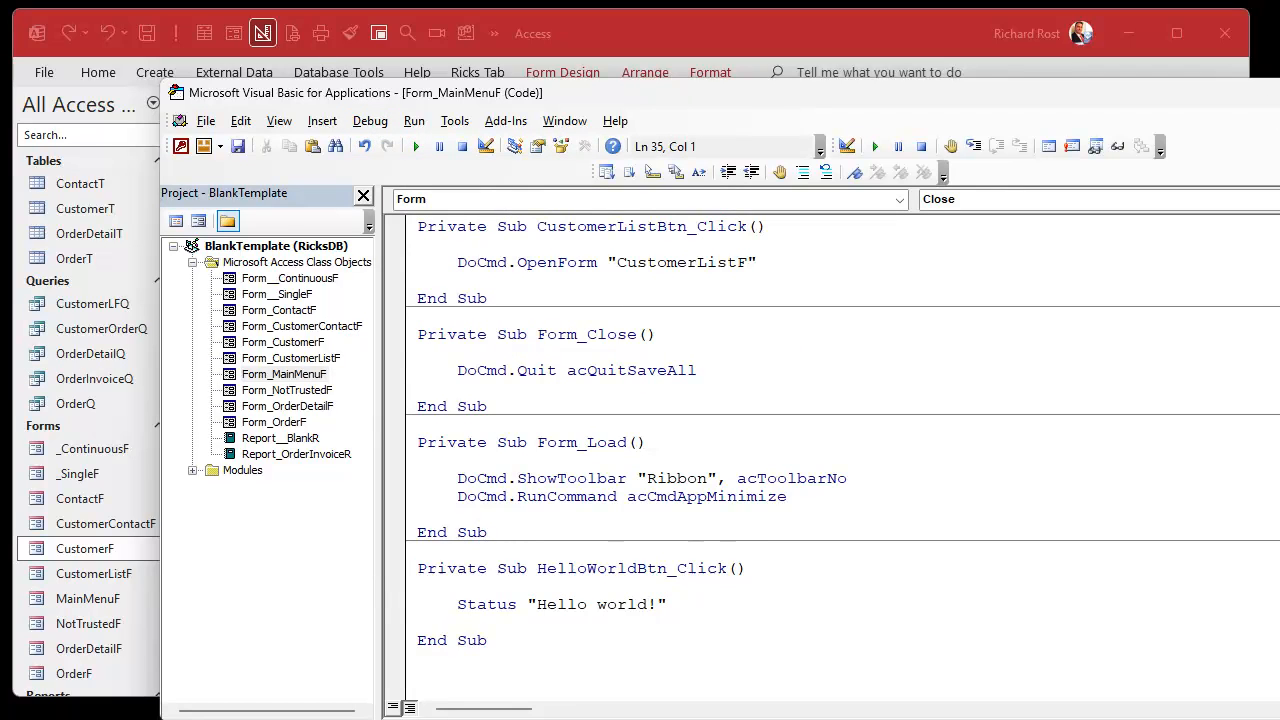
pyautogui.click(1279, 93)
pyautogui.click(1226, 36)
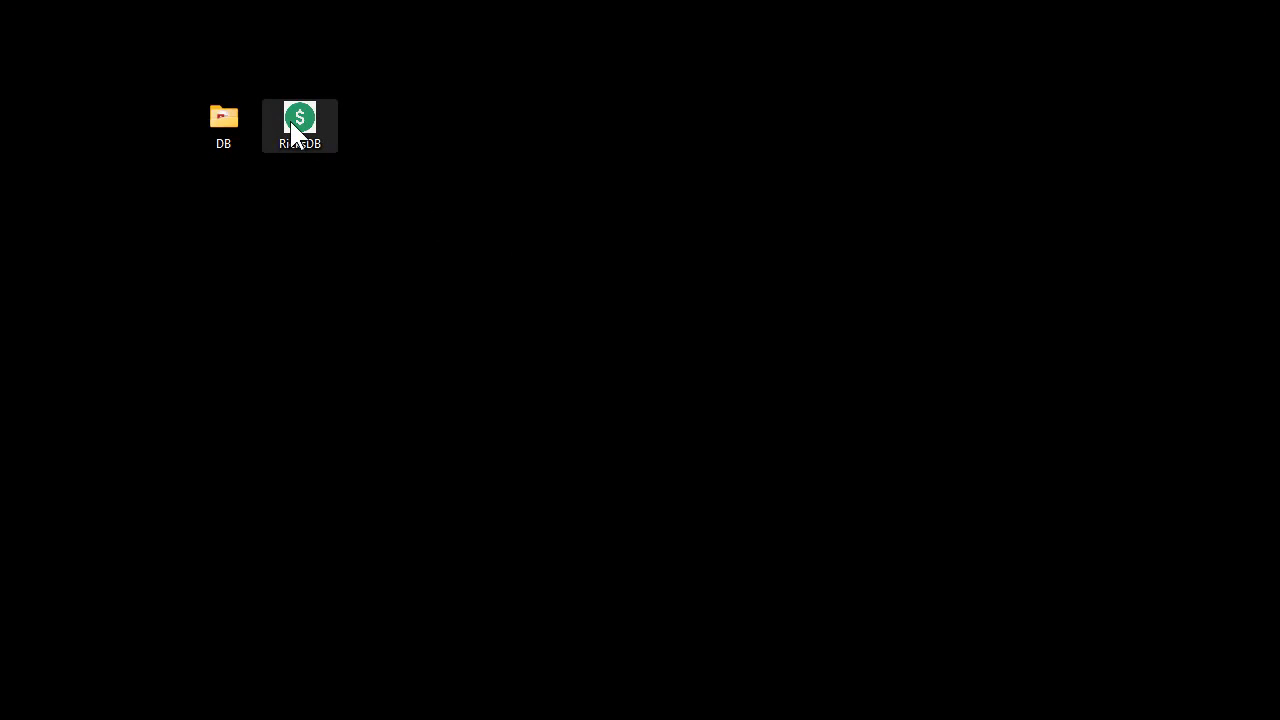
# - Launch the database from the RicksDB desktop shortcut, move the Main Menu form aside, and check its taskbar entry
pyautogui.doubleClick(293, 121)
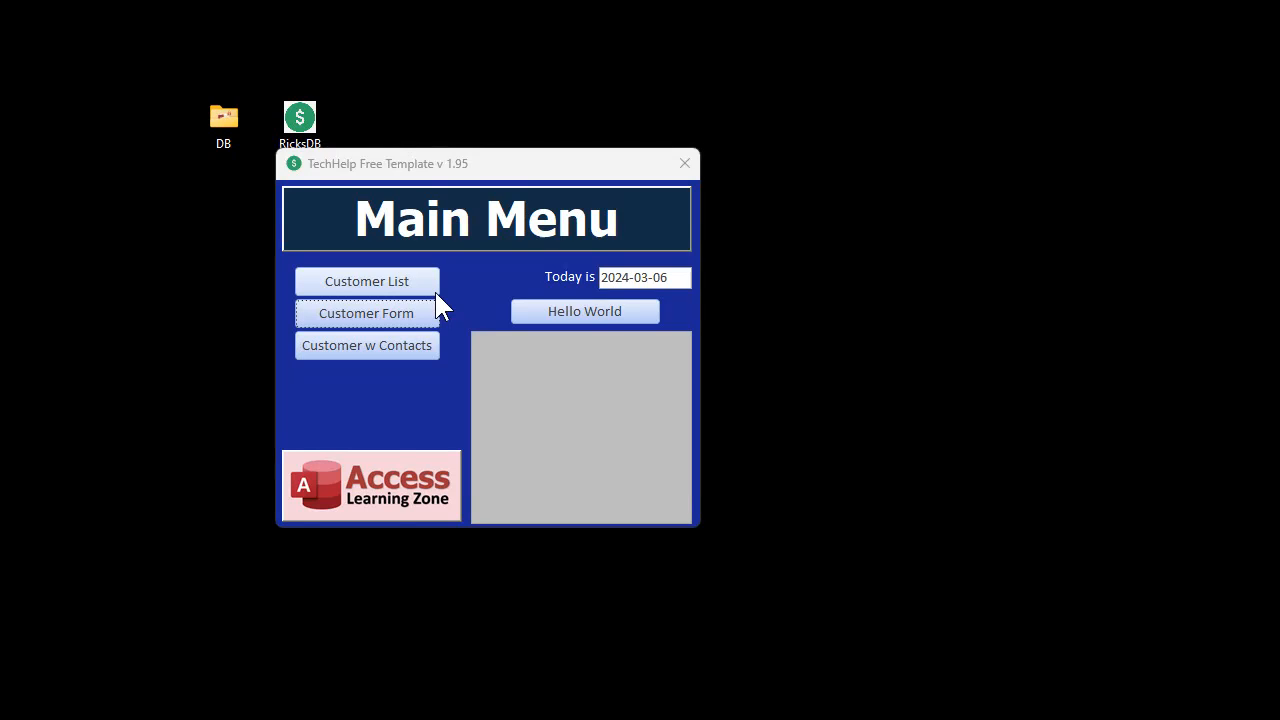
pyautogui.moveTo(528, 170); pyautogui.dragTo(666, 166)
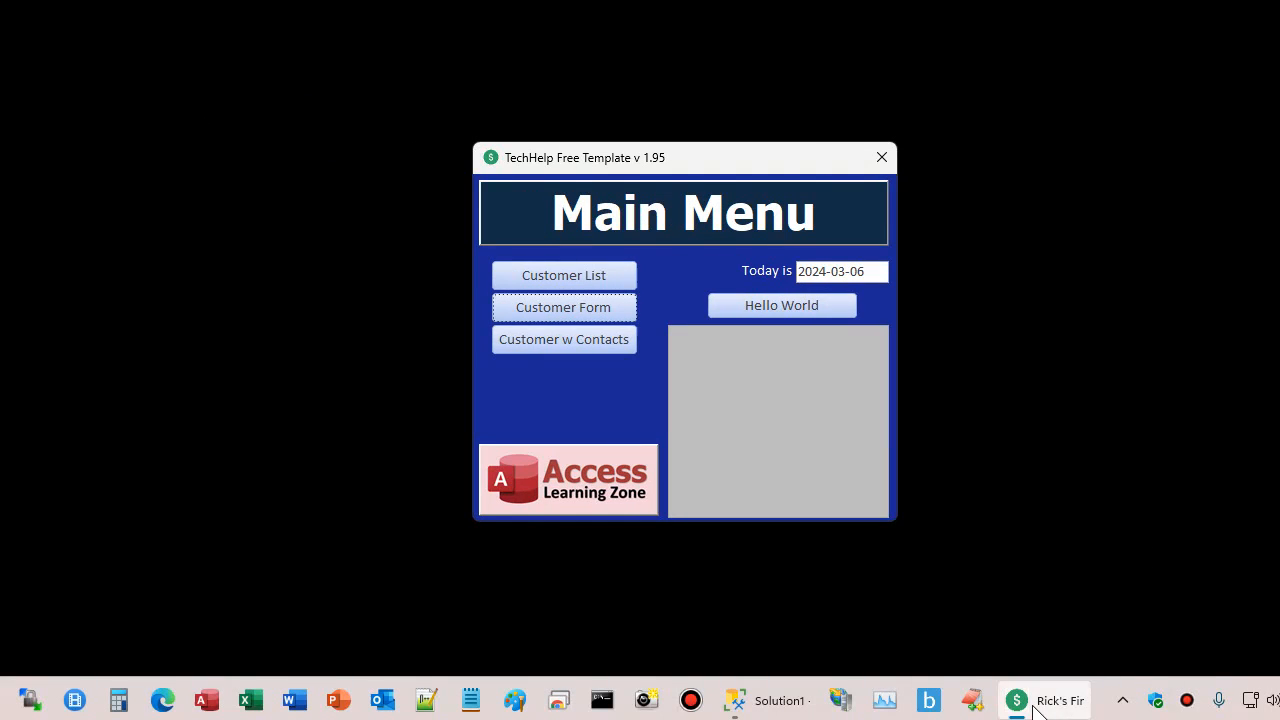
pyautogui.moveTo(1048, 704)
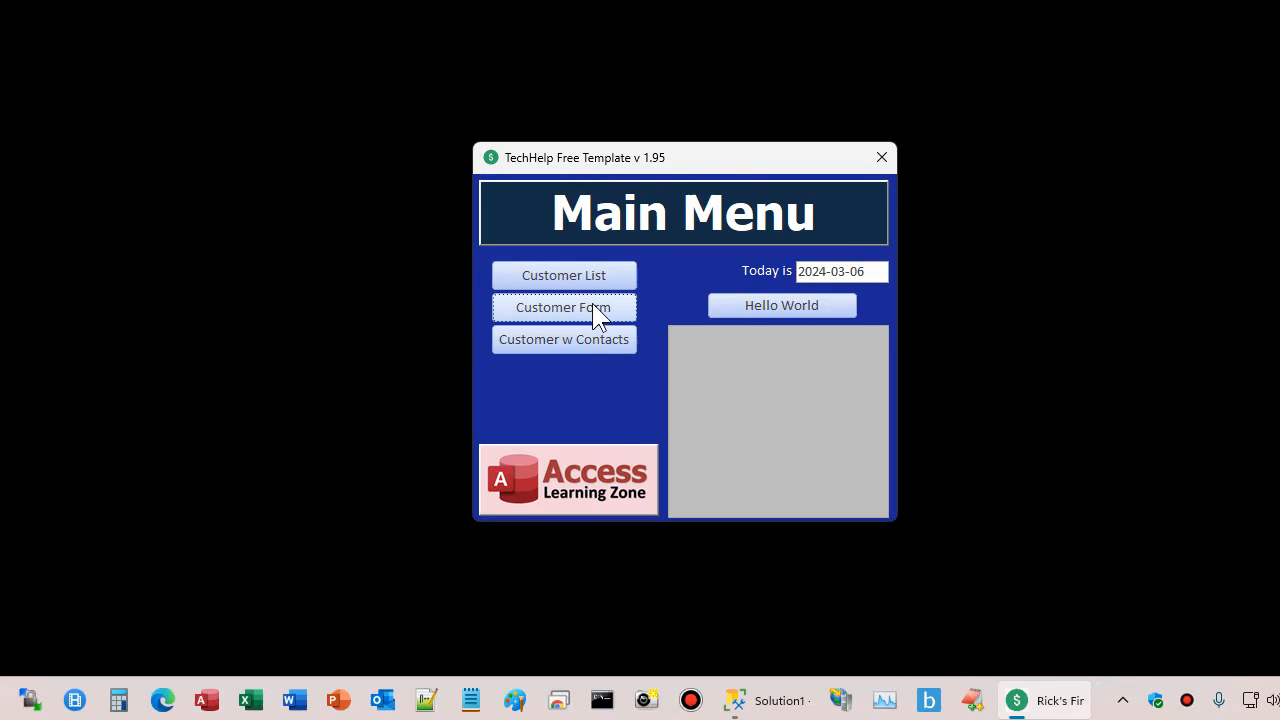
pyautogui.click(1057, 702)
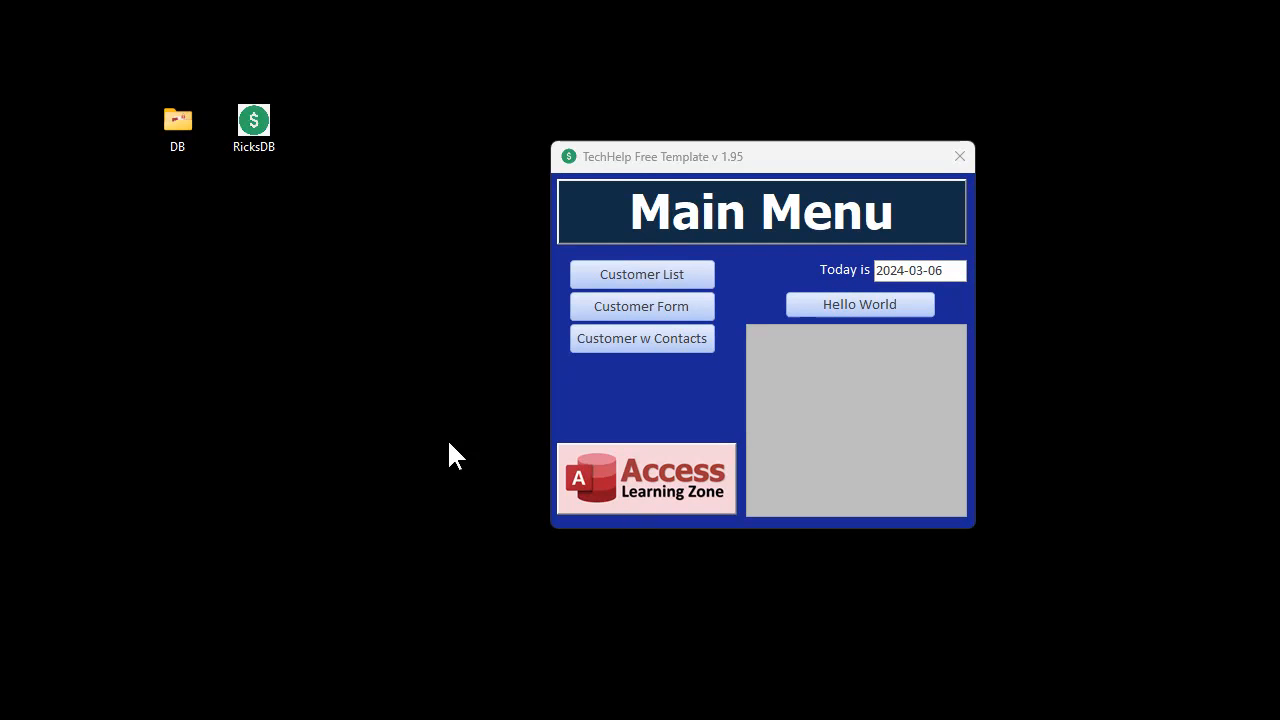
# - Open the Customer Form from the Main Menu, try opening the customer's contacts, and close the customer form
pyautogui.click(603, 308)
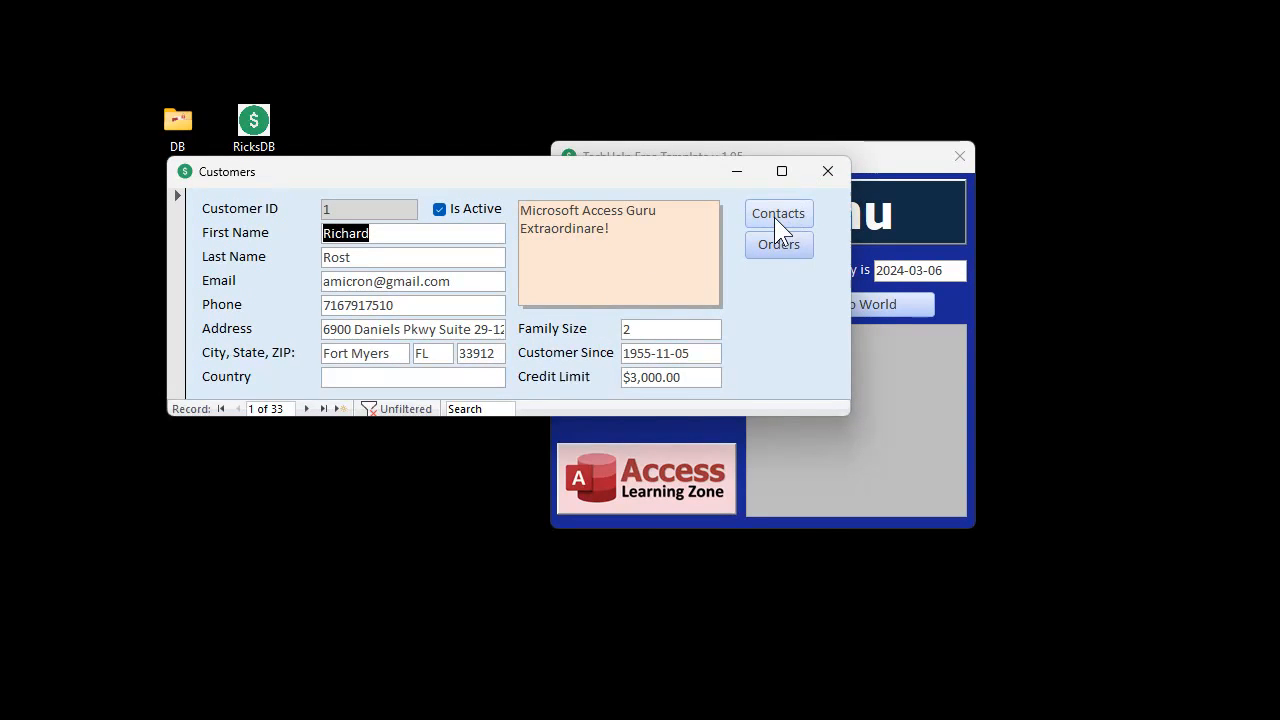
pyautogui.click(774, 217)
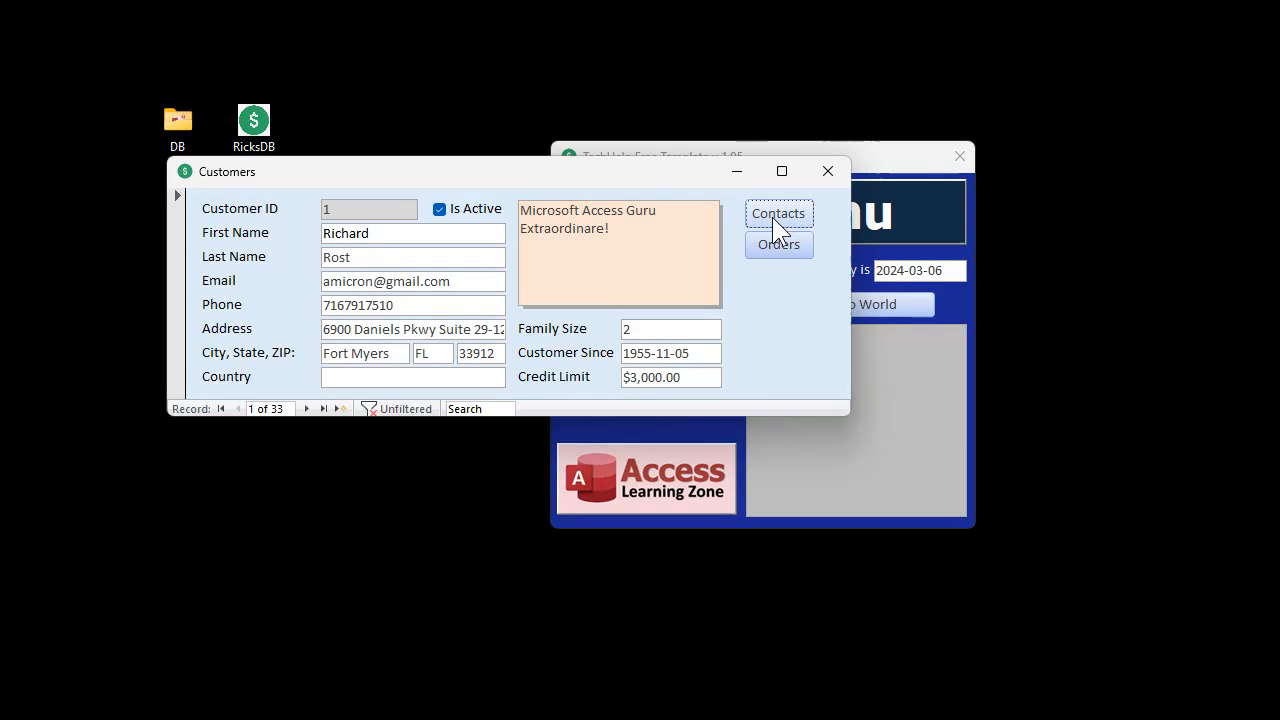
pyautogui.click(826, 172)
# - Open the fifth customer's record from the Customer List, and show that customer's orders
pyautogui.click(643, 276)
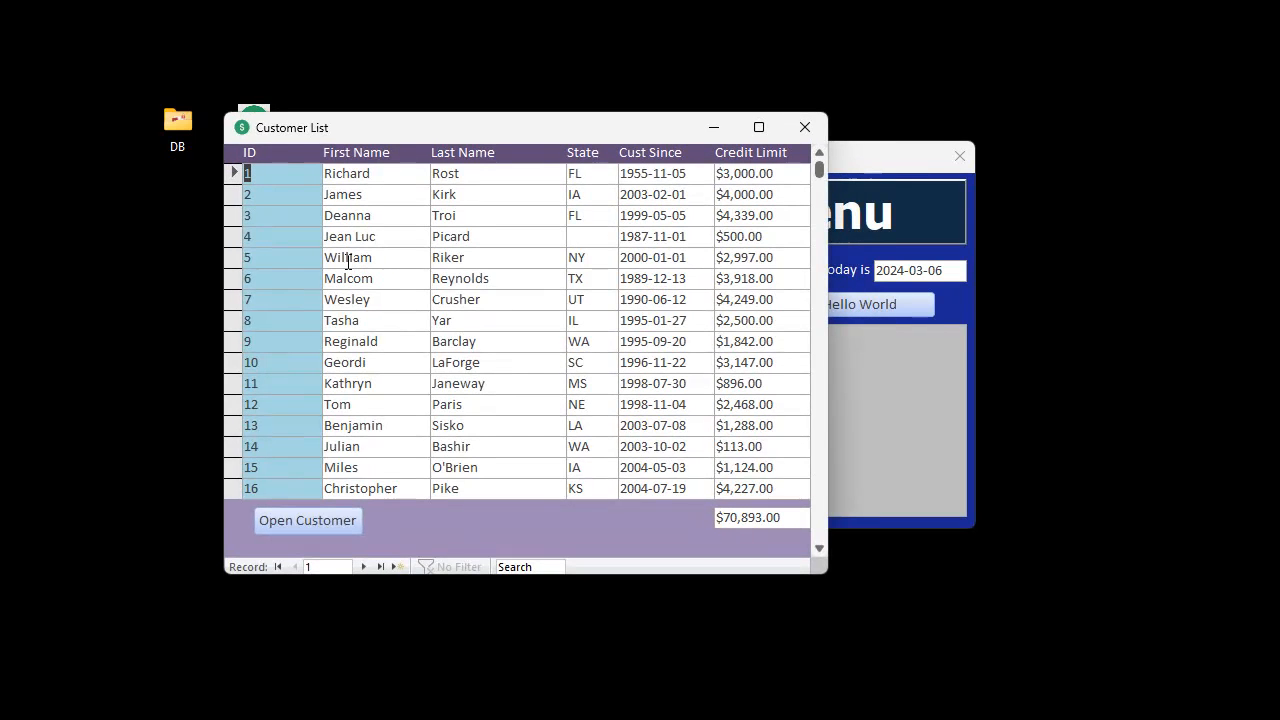
pyautogui.doubleClick(307, 253)
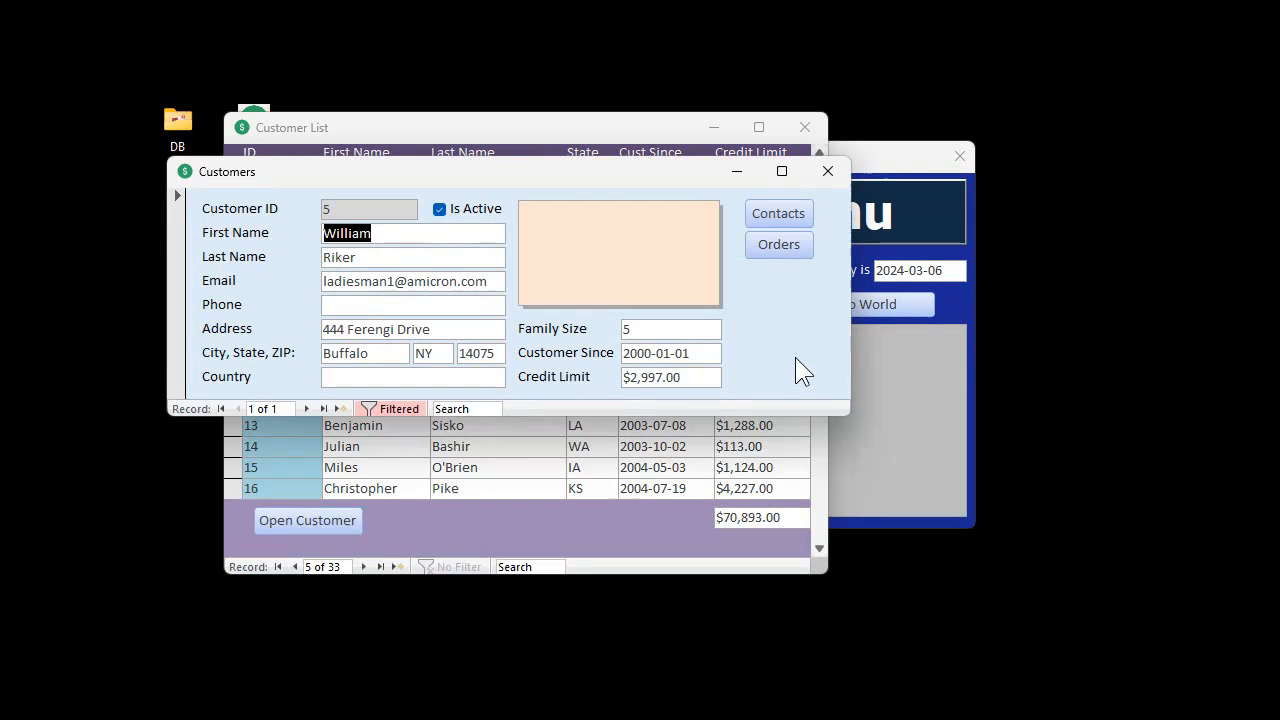
pyautogui.click(796, 252)
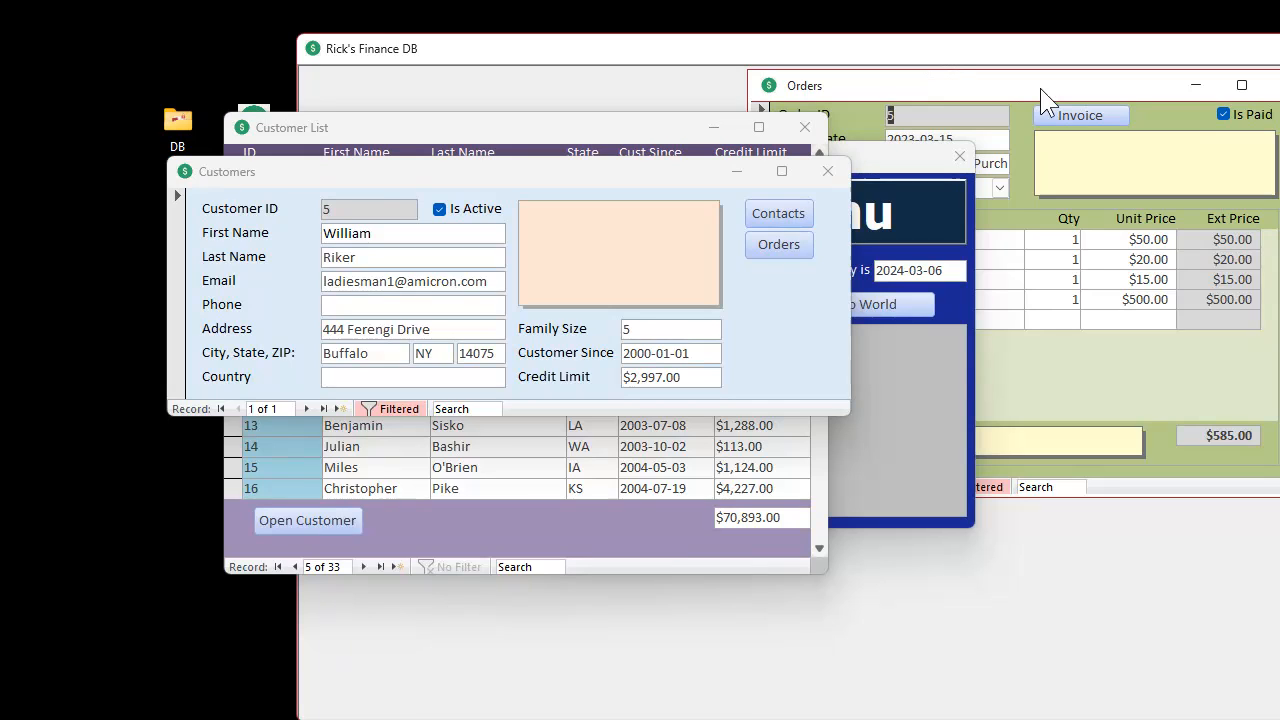
# - Close the Orders form, and close the Main Menu form to quit the database
pyautogui.click(1273, 85)
pyautogui.click(920, 180)
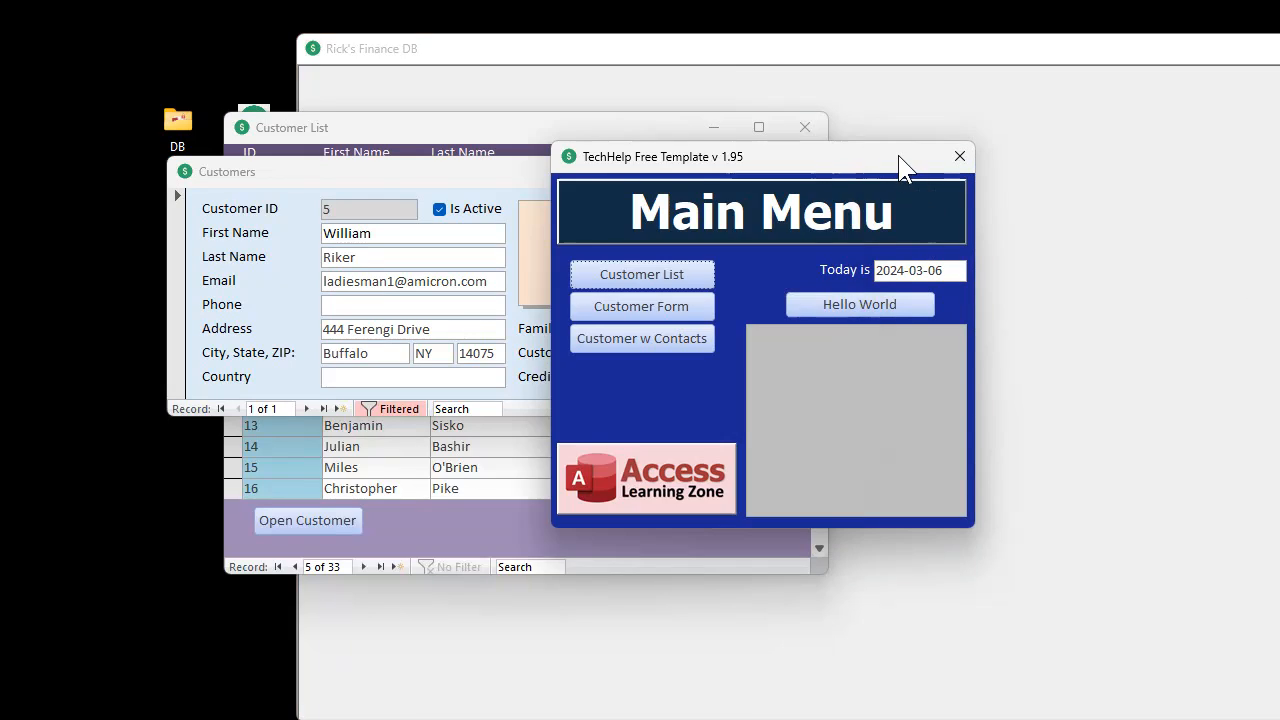
pyautogui.click(960, 157)
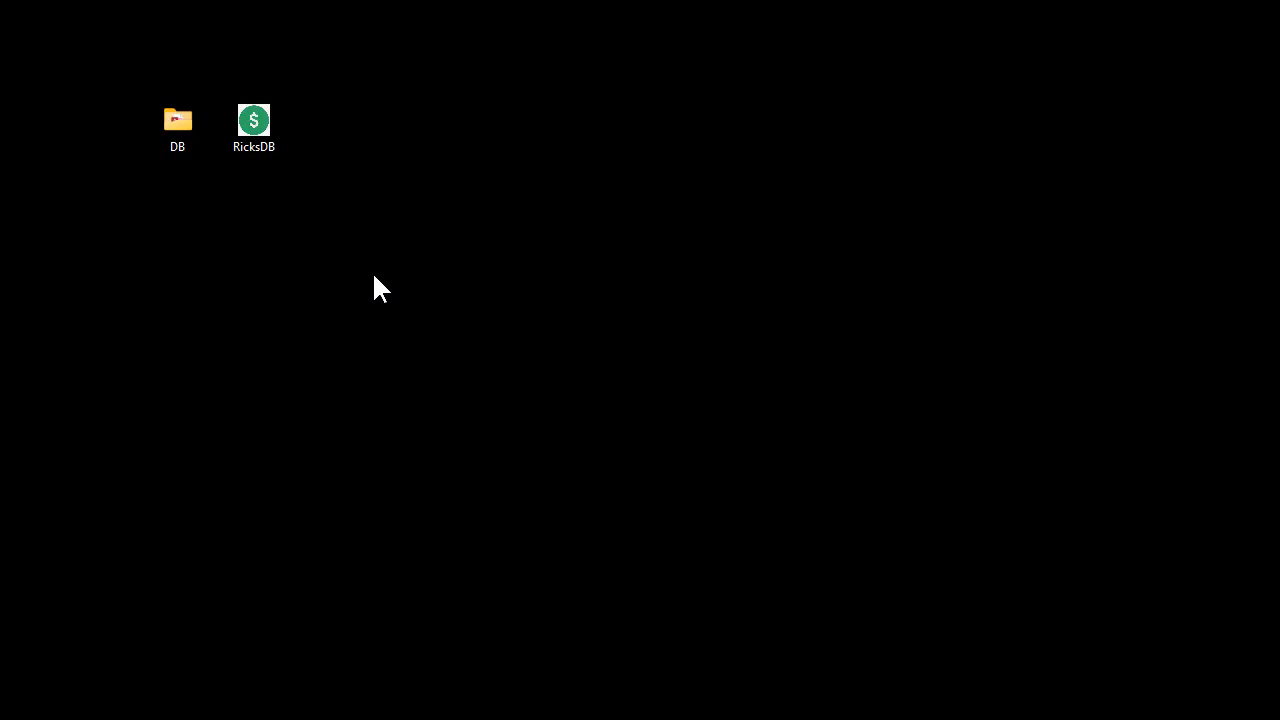